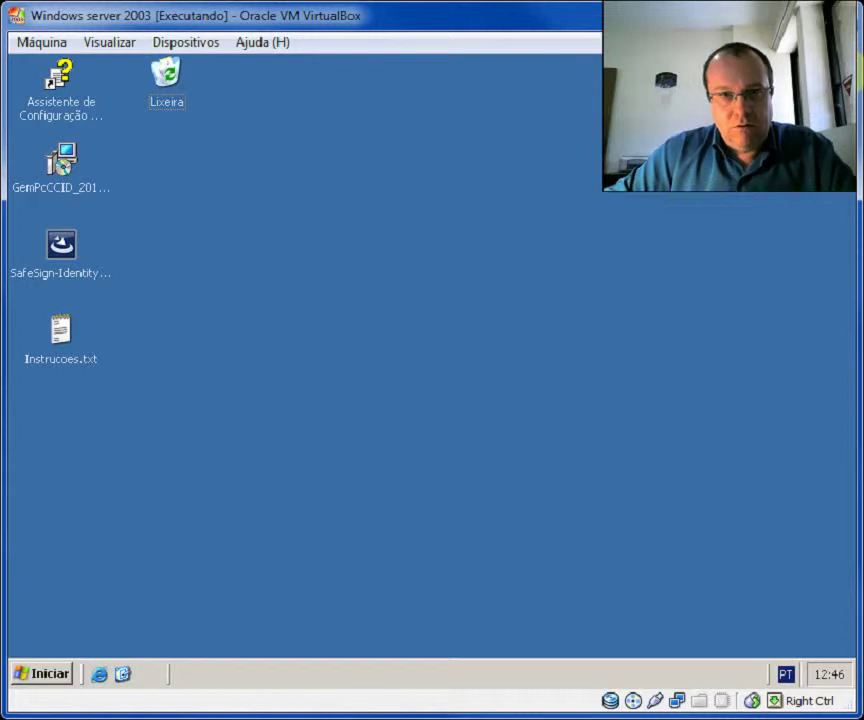
click(822, 472)
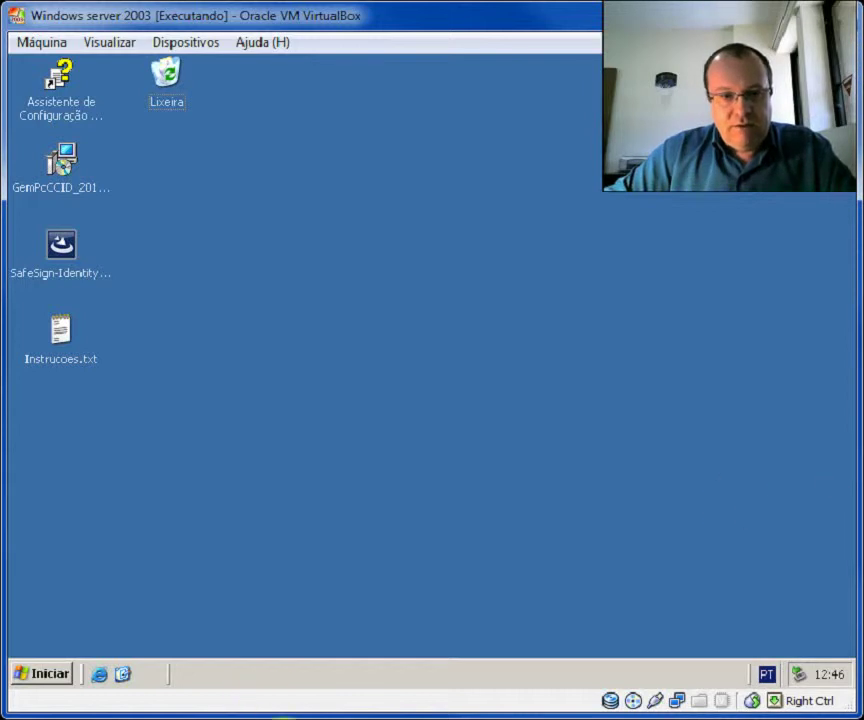
mouse_move(288, 716)
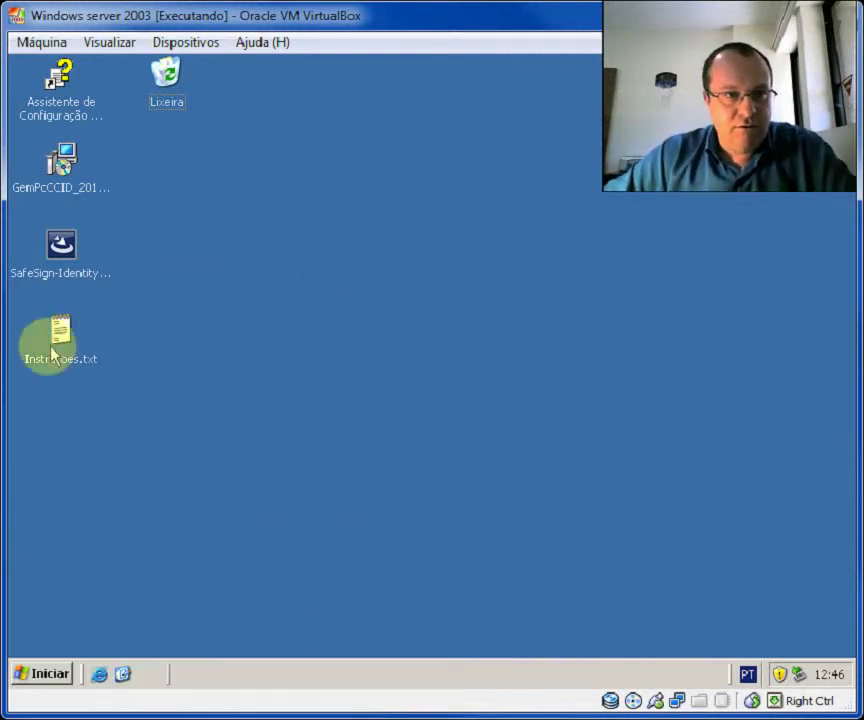
Start Internet Explorer and open the Digital Safety do Brasil site from the saved favourites
click(99, 674)
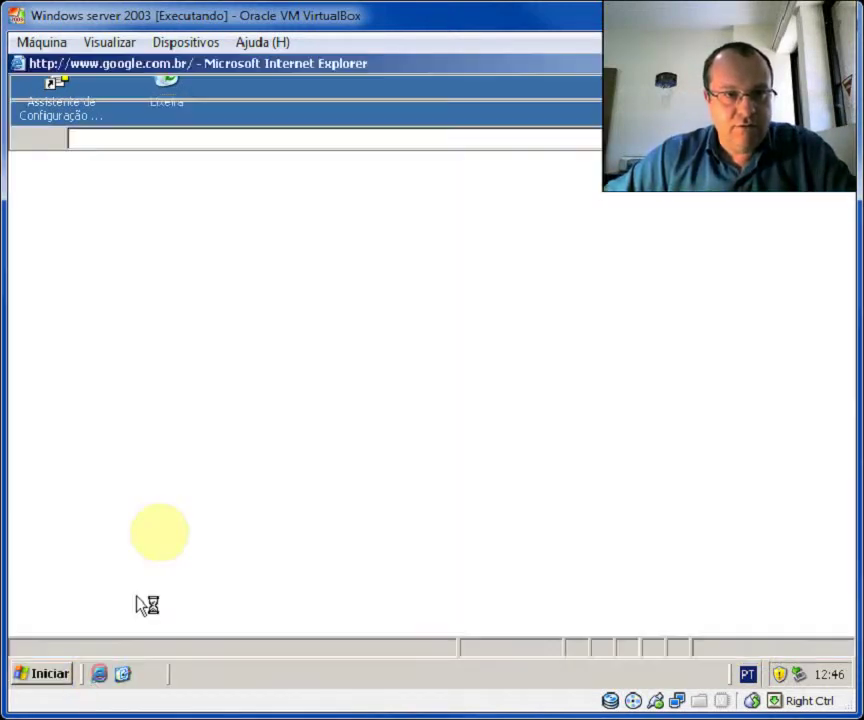
click(187, 89)
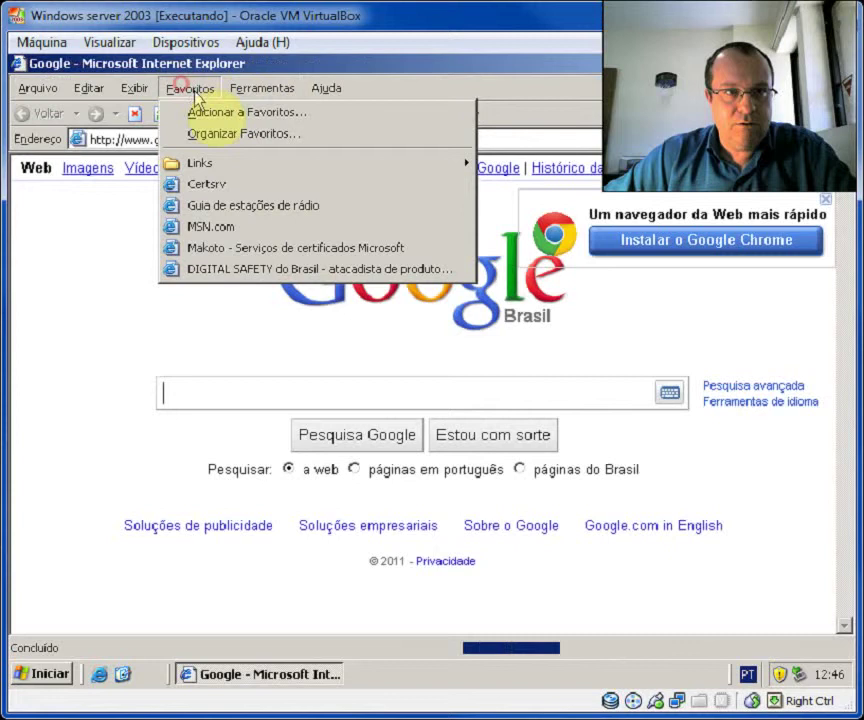
click(292, 268)
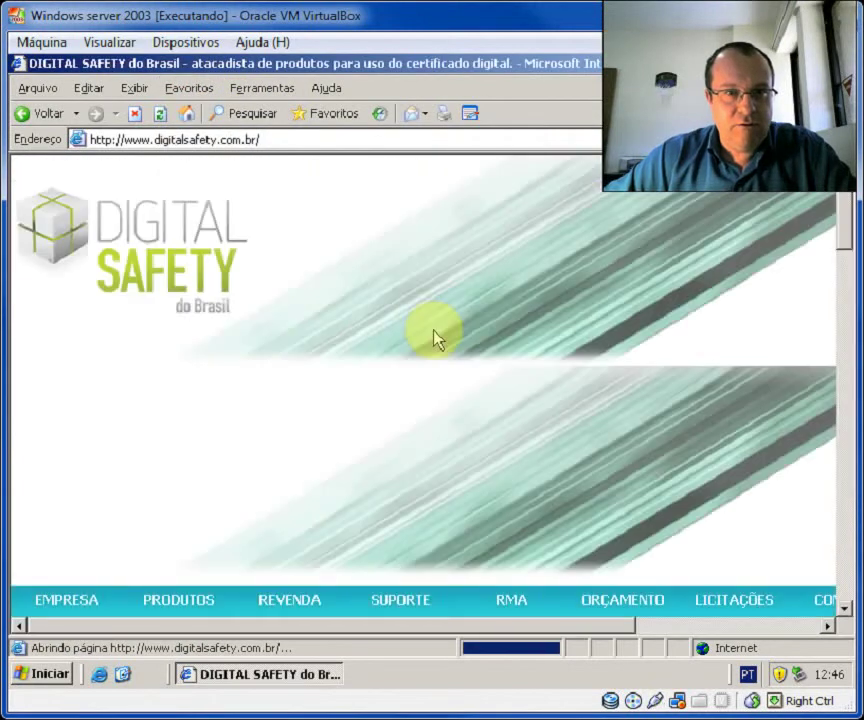
Find the Leitor Gem PC USB Twin TR among the featured products and view its description page
scroll(434, 340, down, 3)
click(193, 332)
scroll(371, 316, down, 6)
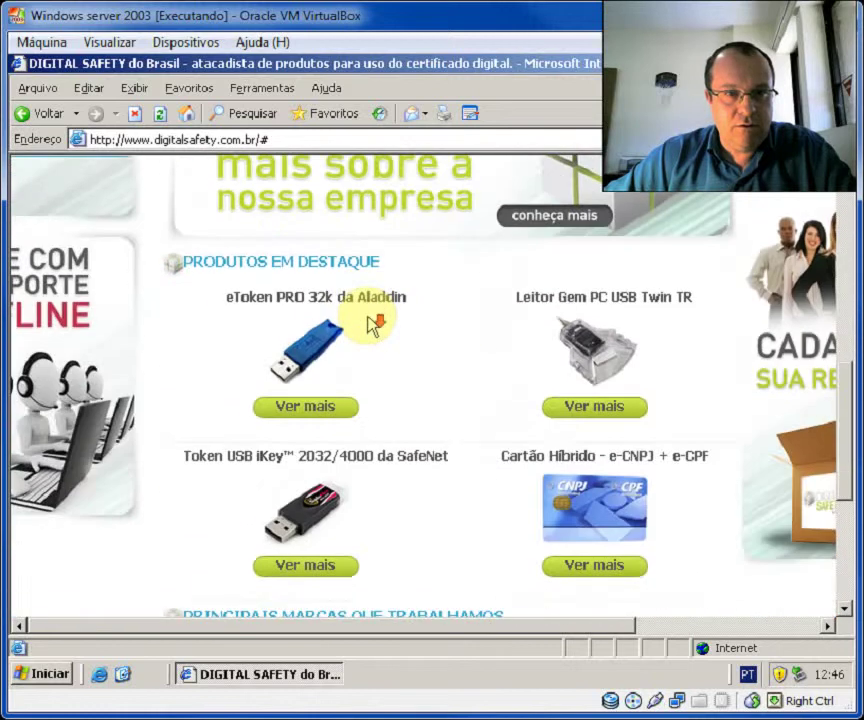
click(582, 410)
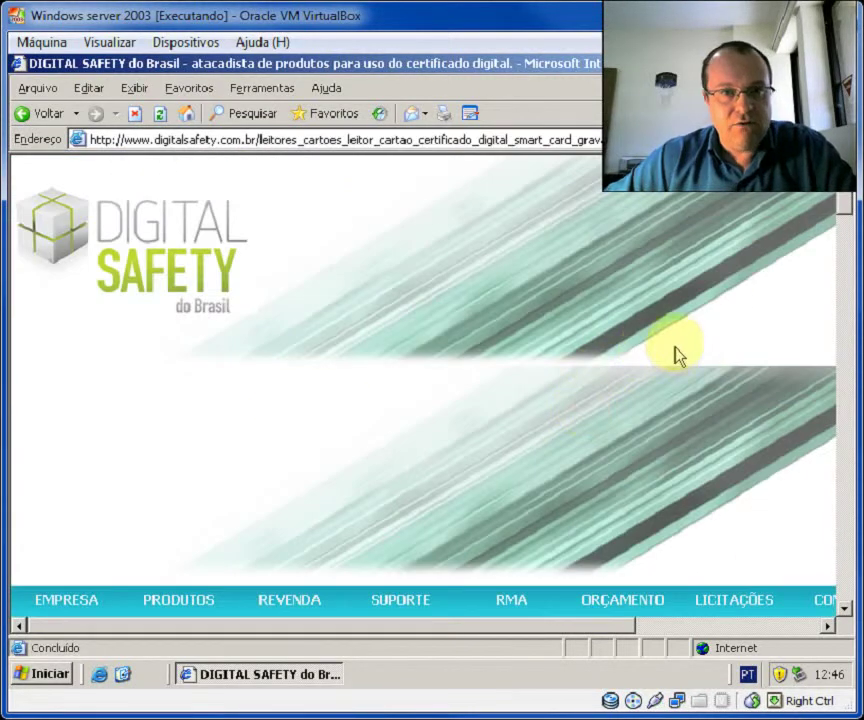
scroll(683, 352, down, 3)
scroll(660, 342, down, 3)
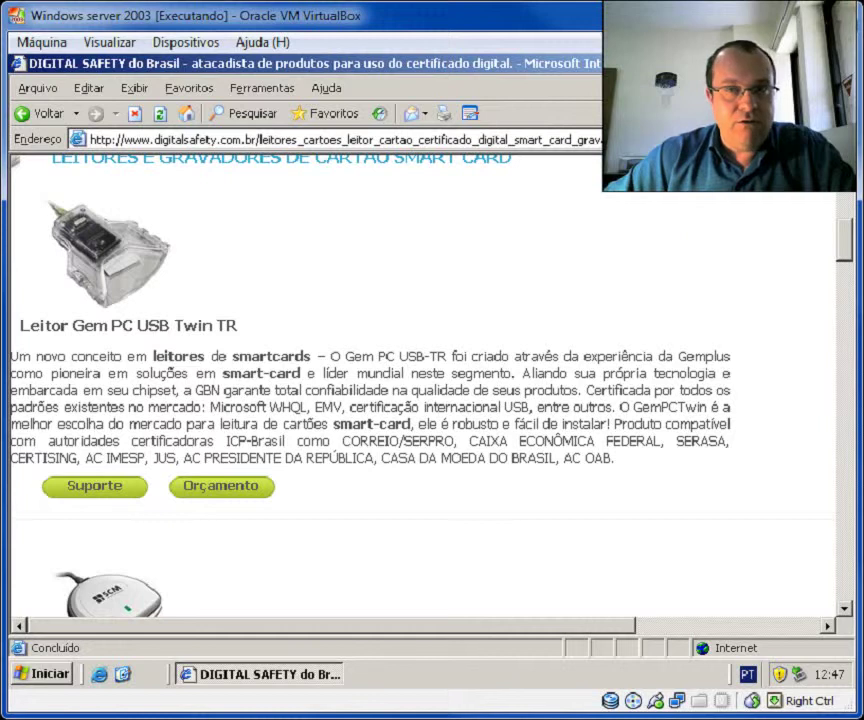
Open the support site for the Gem PC USB Twin TR reader, look over its smart card reader list, and close it
click(100, 490)
scroll(378, 411, down, 10)
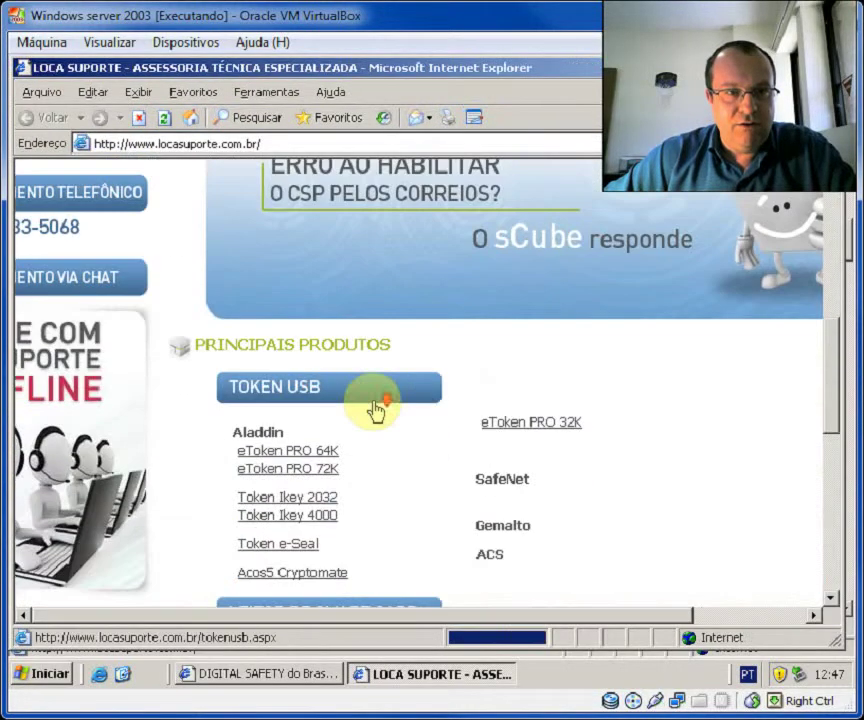
scroll(378, 411, down, 1)
scroll(590, 353, down, 5)
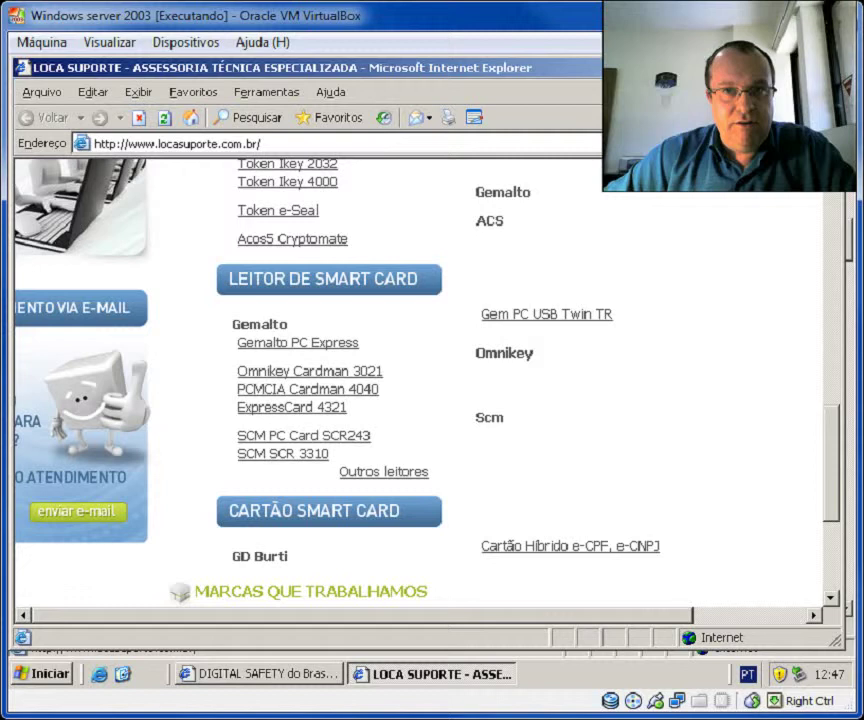
key(alt+F4)
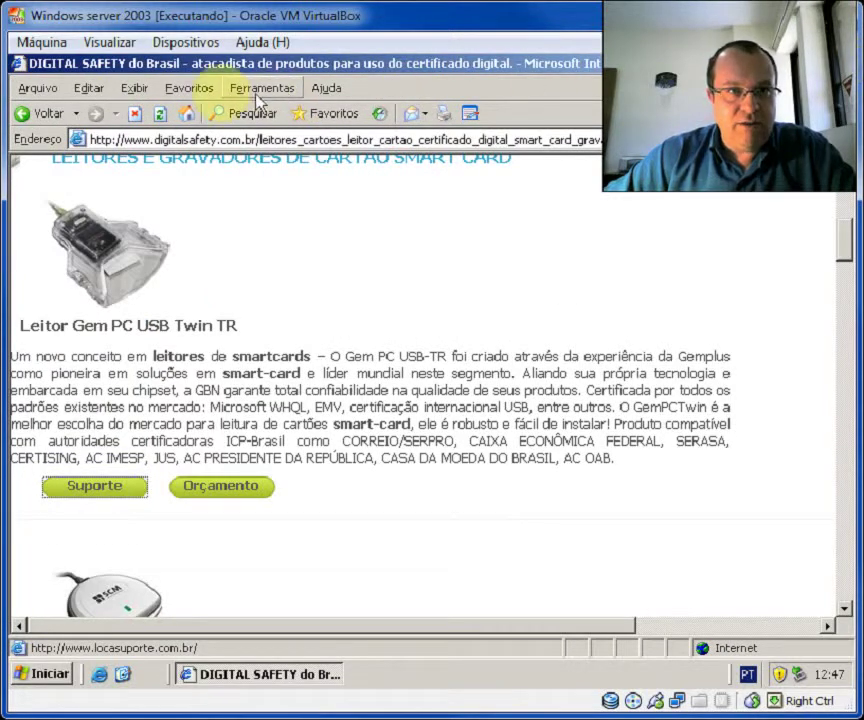
click(207, 92)
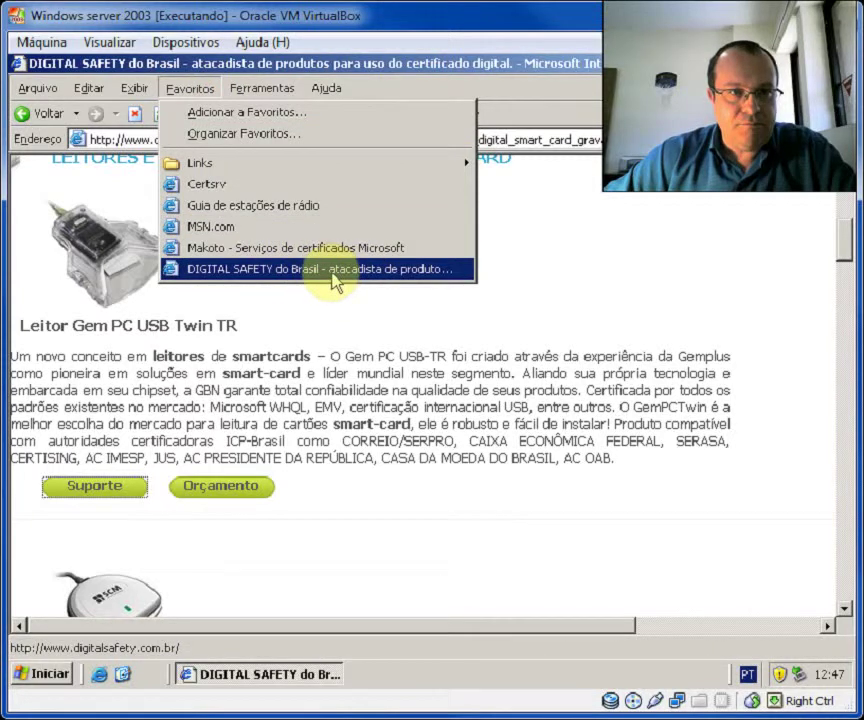
click(645, 268)
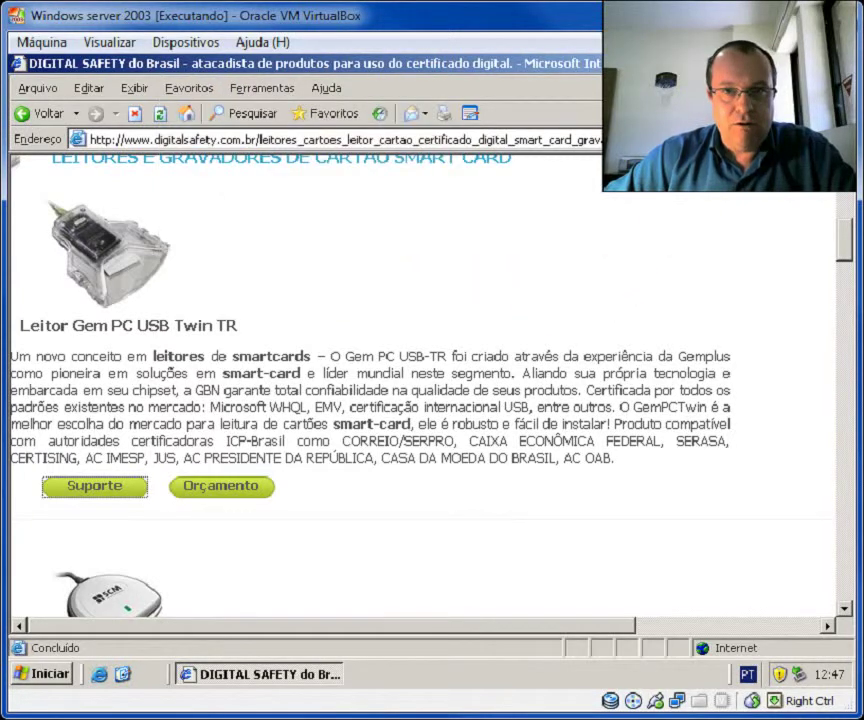
Open Instrucoes.txt from the desktop and copy the Certisign address listed for the smart card handling program
key(super+d)
double_click(68, 355)
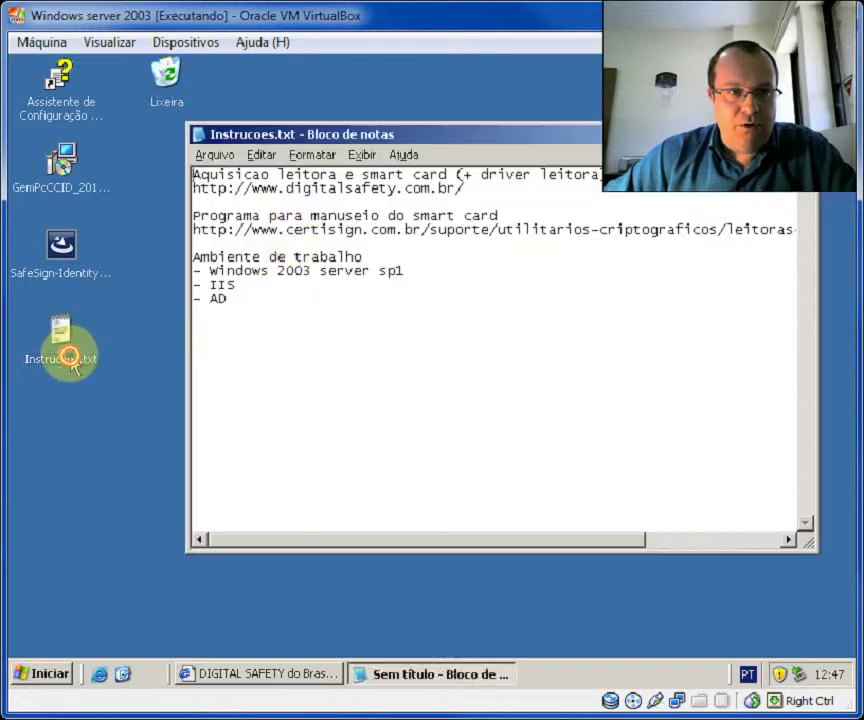
double_click(290, 229)
key(ctrl+c)
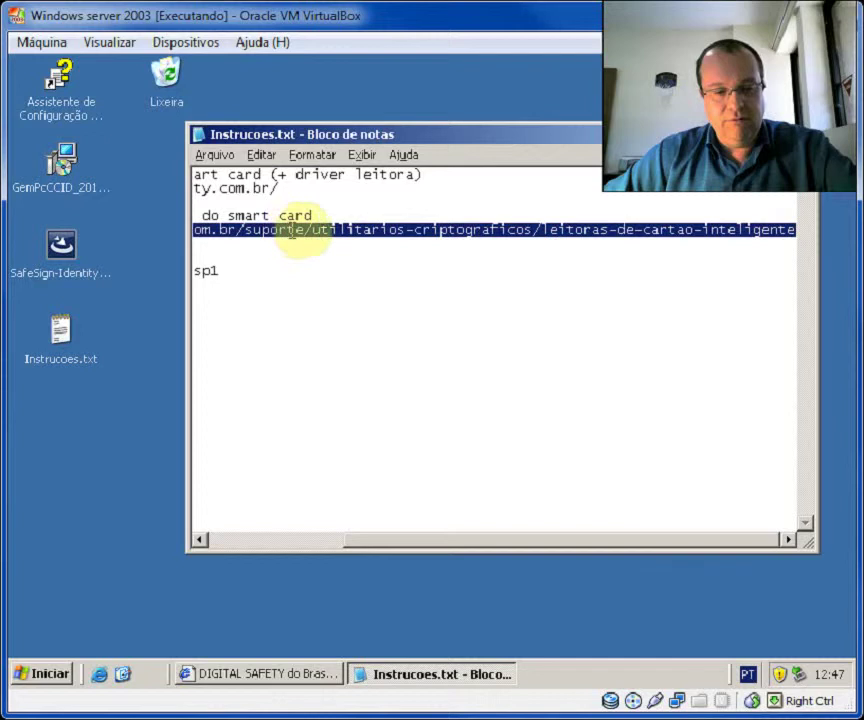
click(434, 673)
click(434, 669)
click(302, 673)
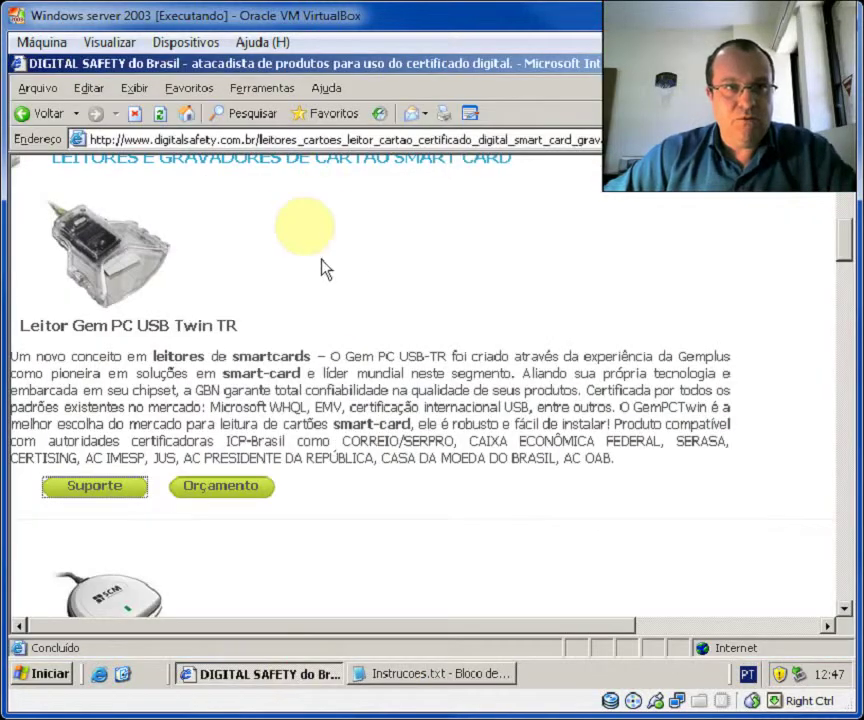
click(285, 139)
key(ctrl+v)
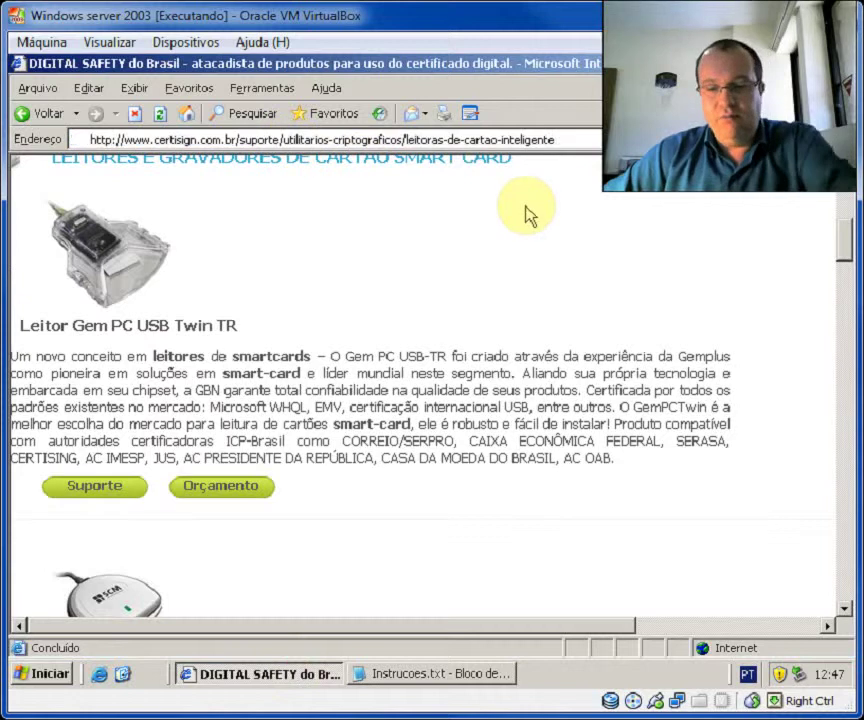
key(Return)
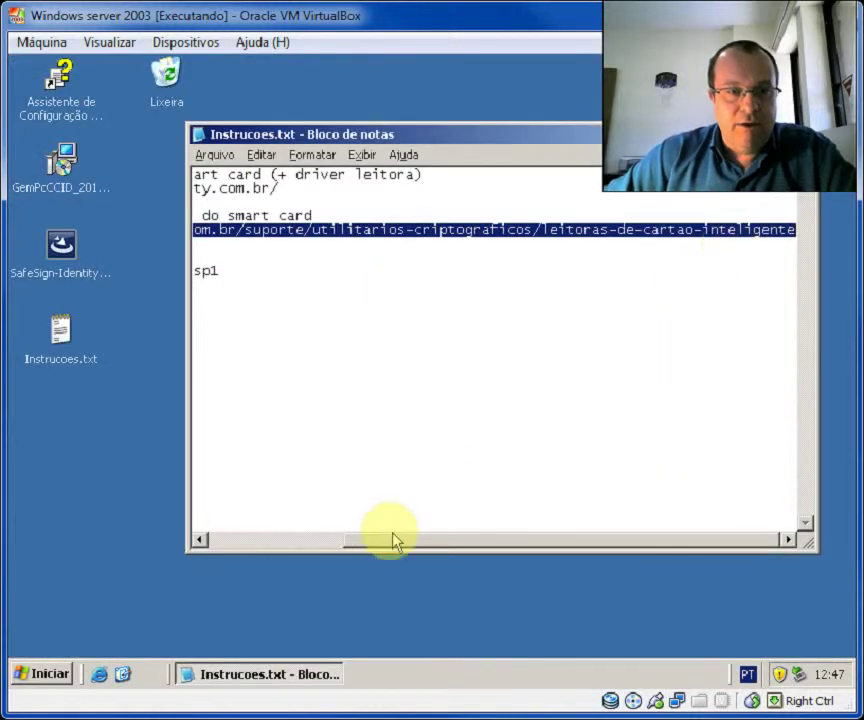
Review the "Ambiente de trabalho" requirements in Instrucoes.txt, including the IIS and AD entries, and close the file
drag(390, 540, 230, 540)
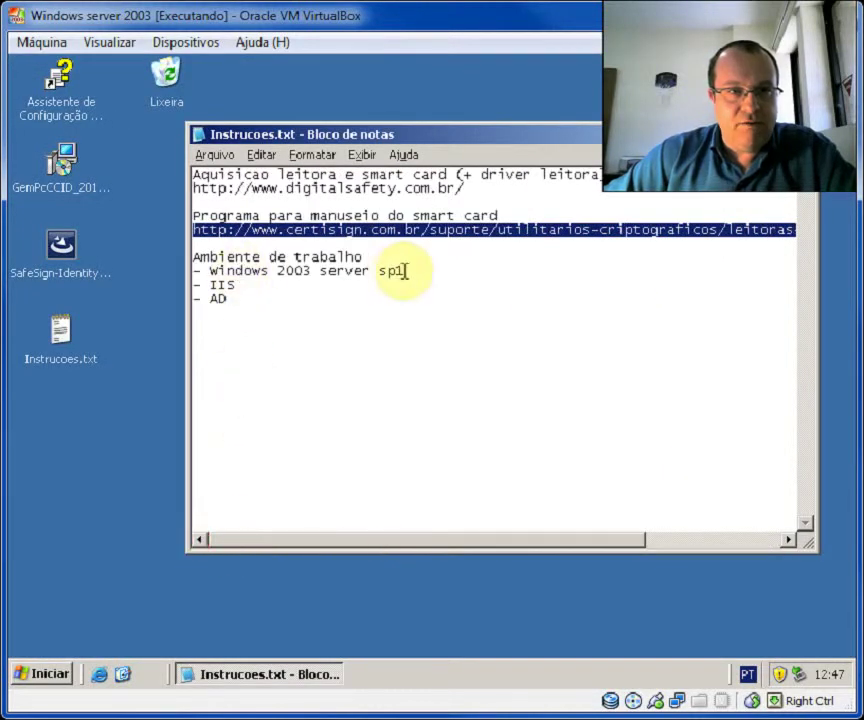
double_click(221, 286)
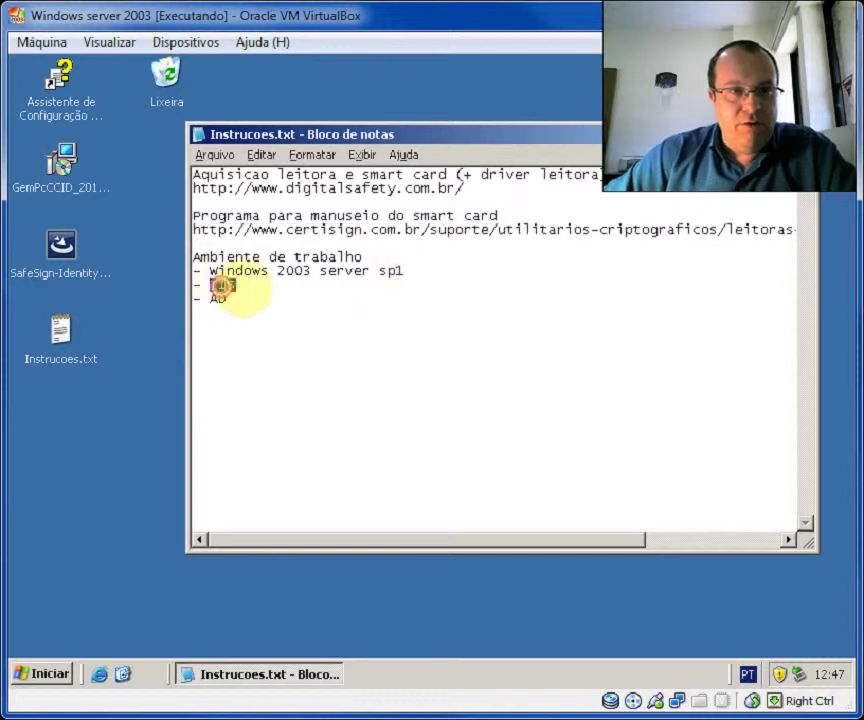
click(232, 299)
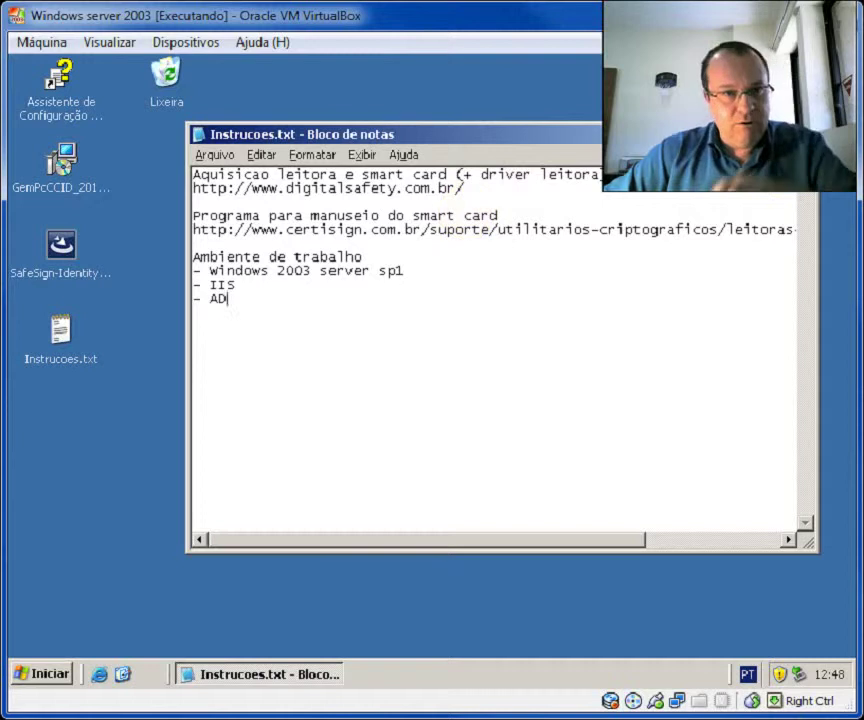
key(alt+F4)
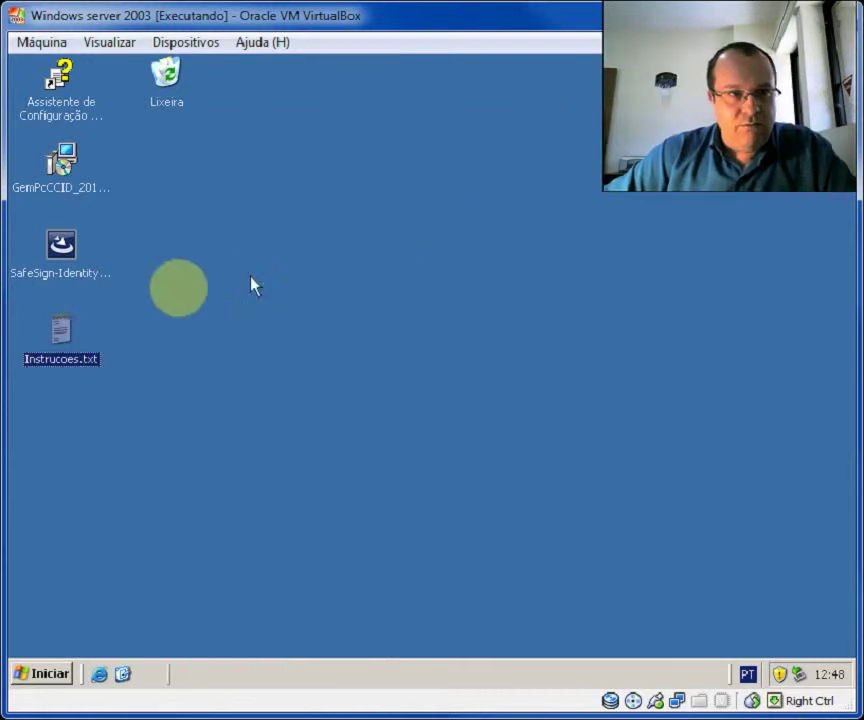
Launch the SafeSign Identity Client installer from the desktop and cancel the setup
click(62, 272)
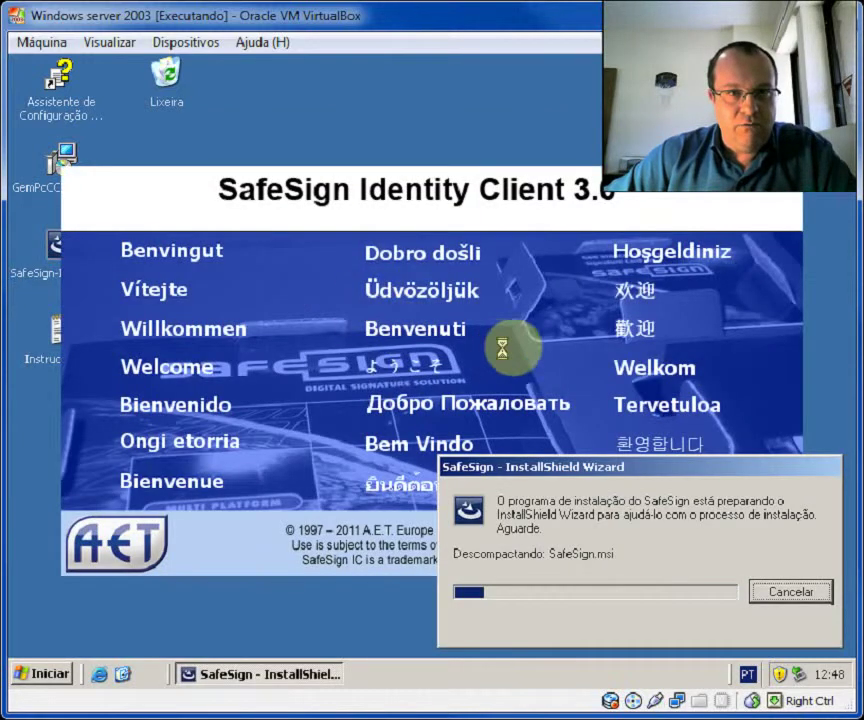
click(806, 591)
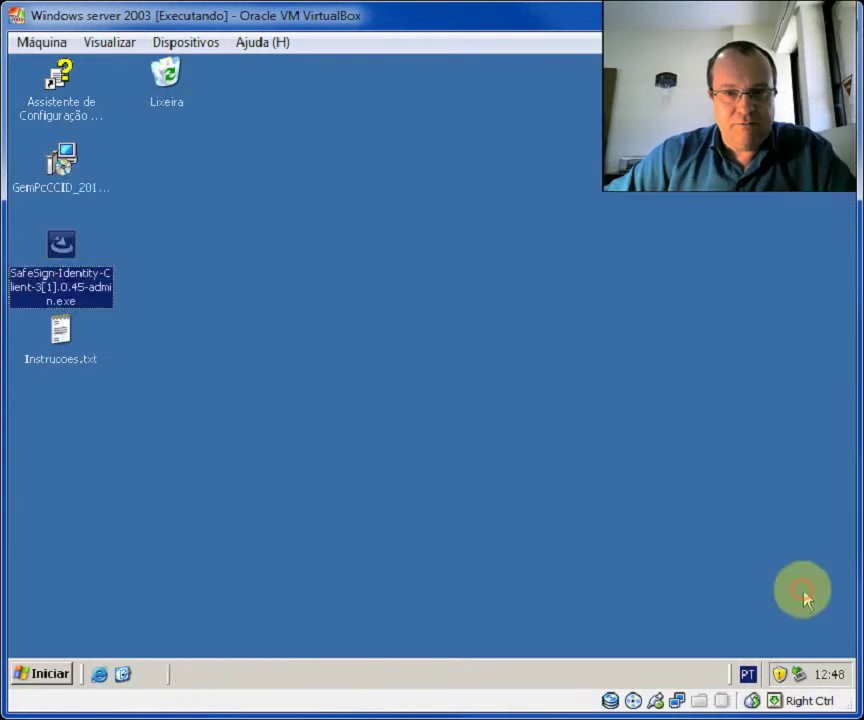
Open the token administration utility, examine the operations available for the token, and close the utility
click(30, 672)
click(100, 440)
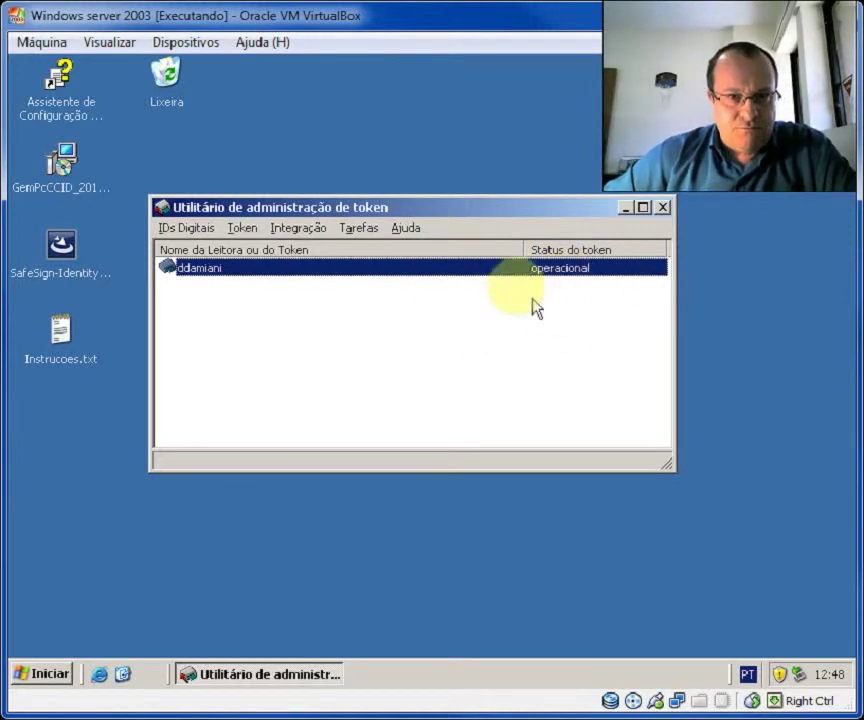
click(305, 228)
mouse_move(245, 230)
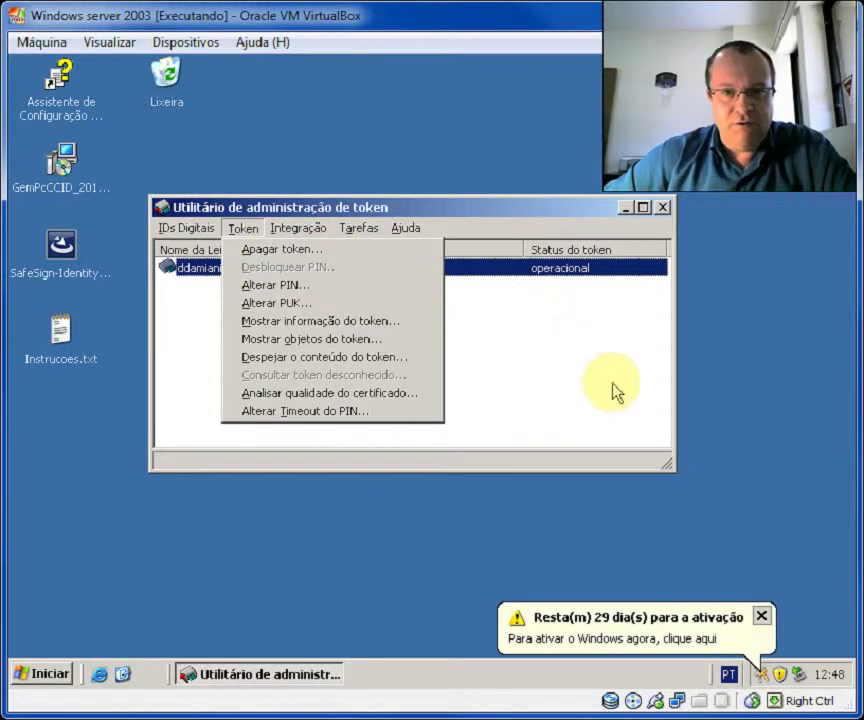
click(761, 615)
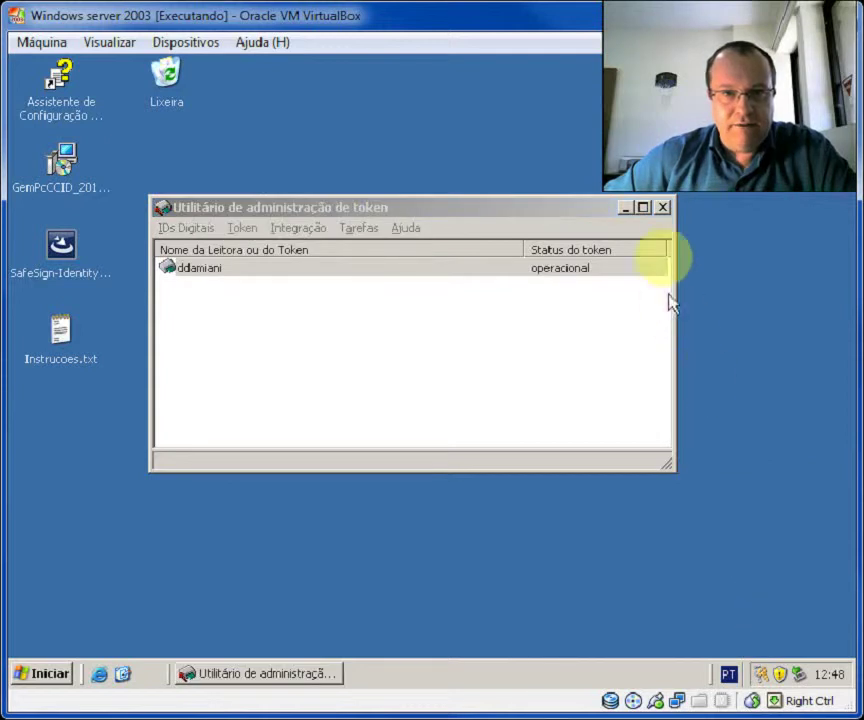
click(666, 208)
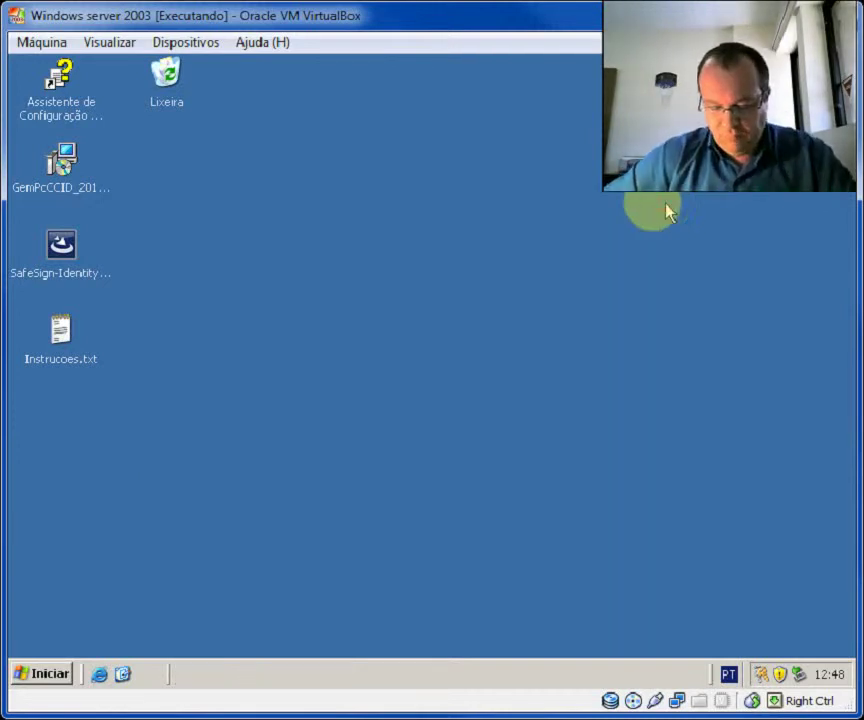
Open Usuários e computadores do Active Directory from the administrative tools
click(47, 680)
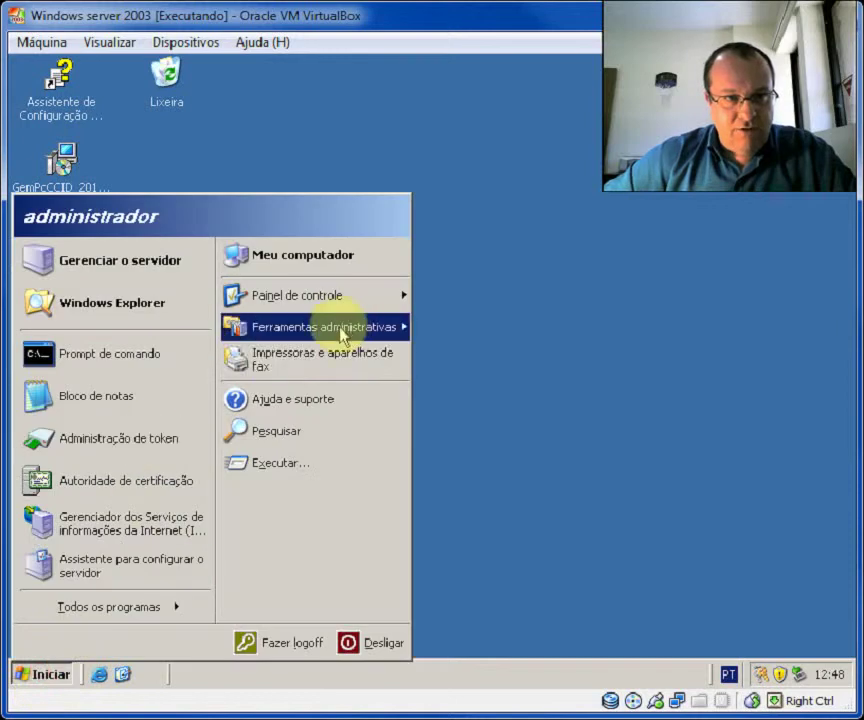
mouse_move(393, 328)
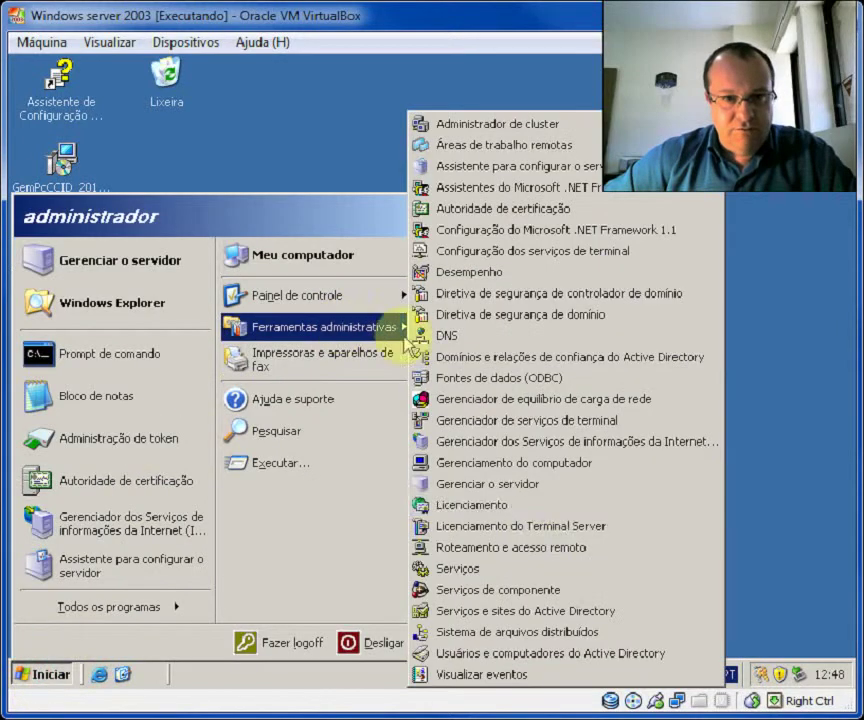
click(570, 655)
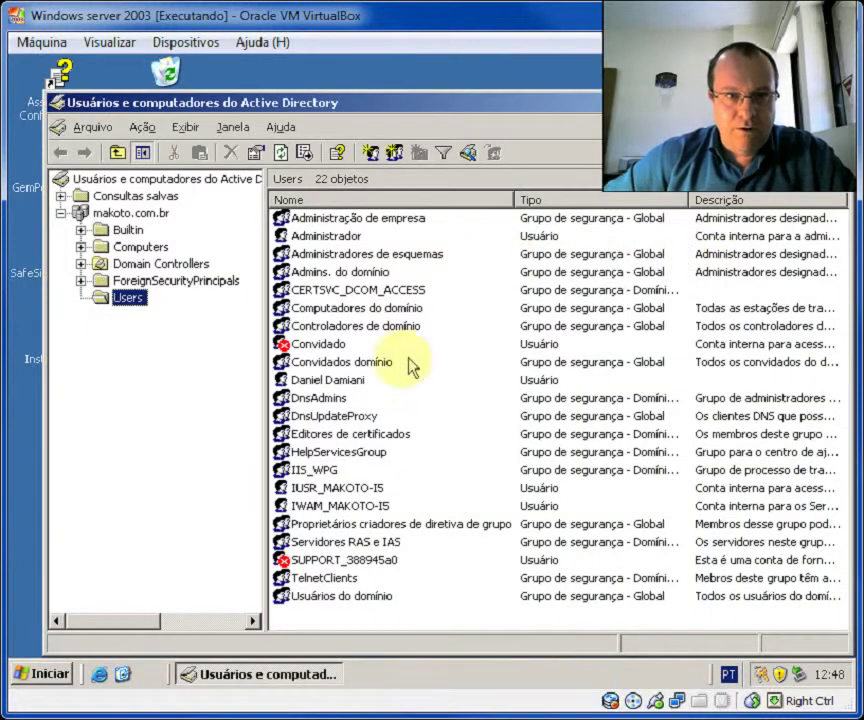
Examine the personal user account's group memberships, widening the Nome column to read the full group names, and close its properties unchanged
double_click(350, 381)
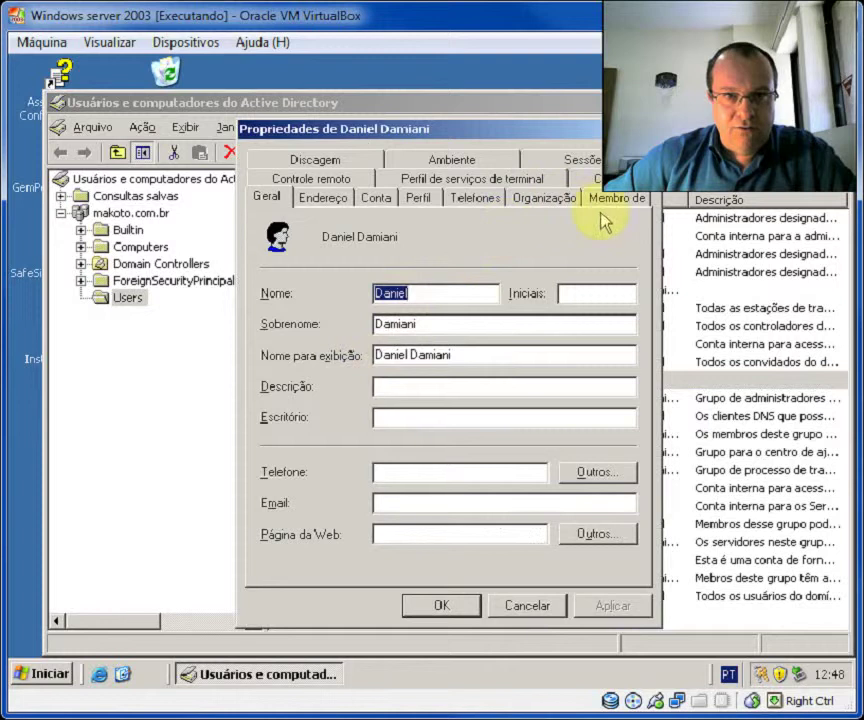
click(612, 199)
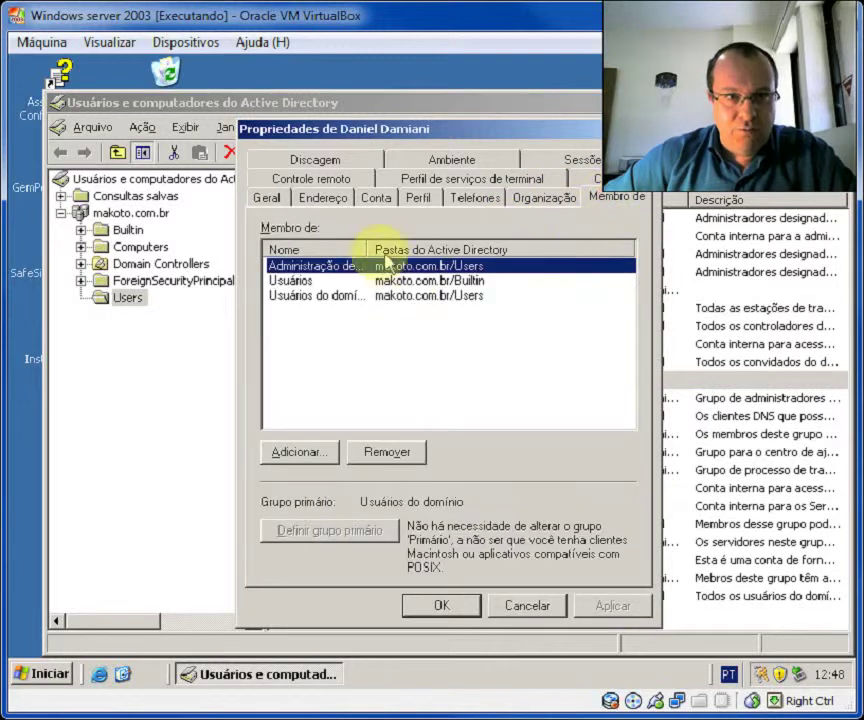
drag(370, 247, 479, 247)
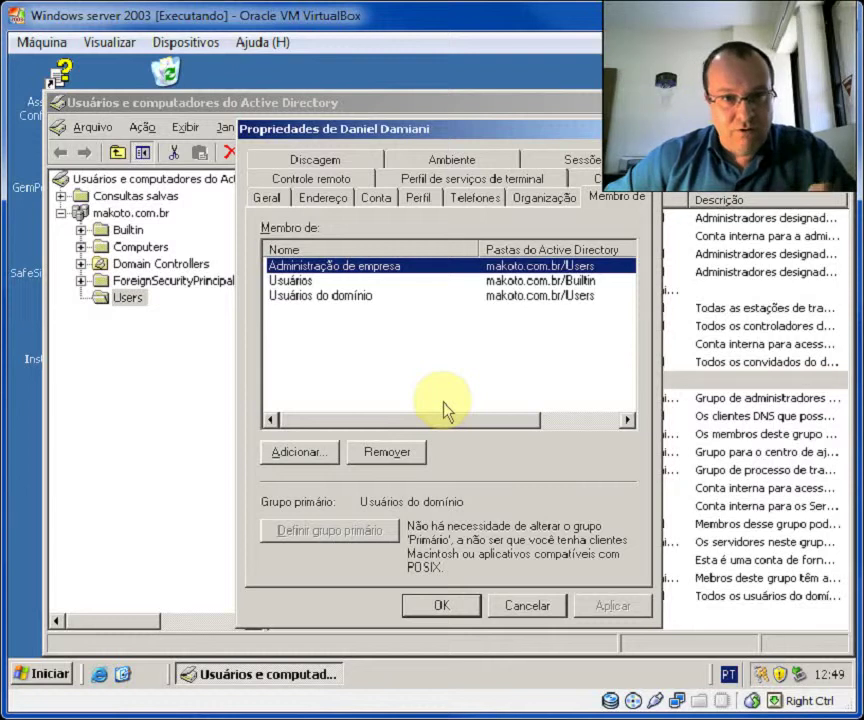
click(527, 606)
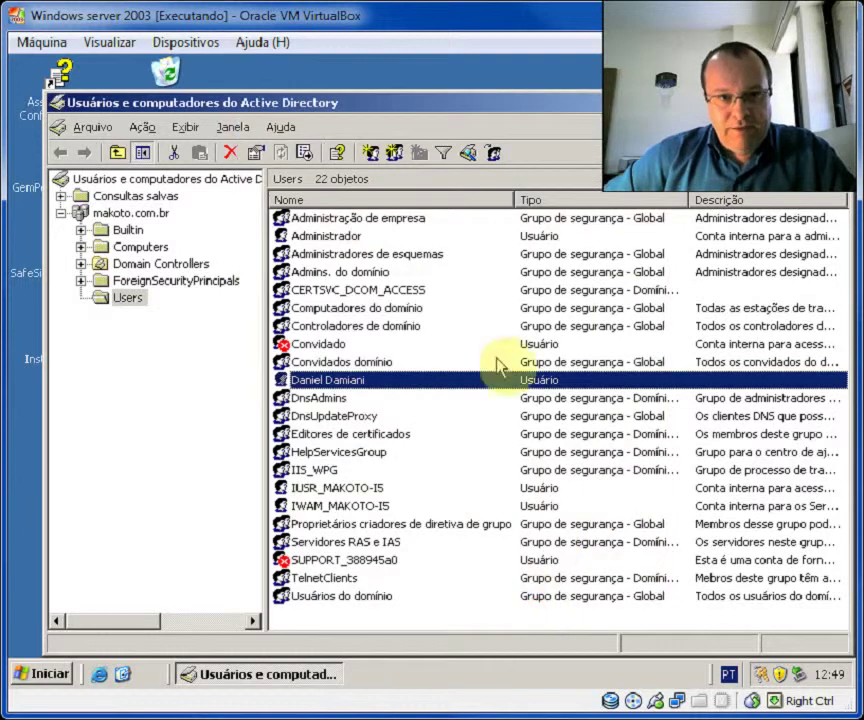
Close the Active Directory console and open the Windows components wizard from Adicionar ou remover programas
key(alt+F4)
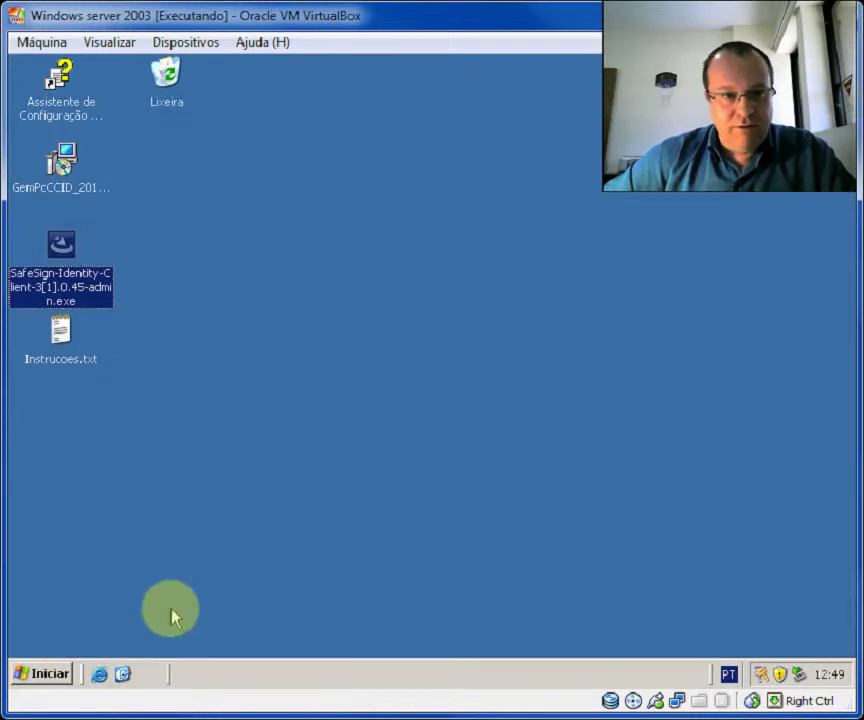
click(30, 678)
mouse_move(315, 310)
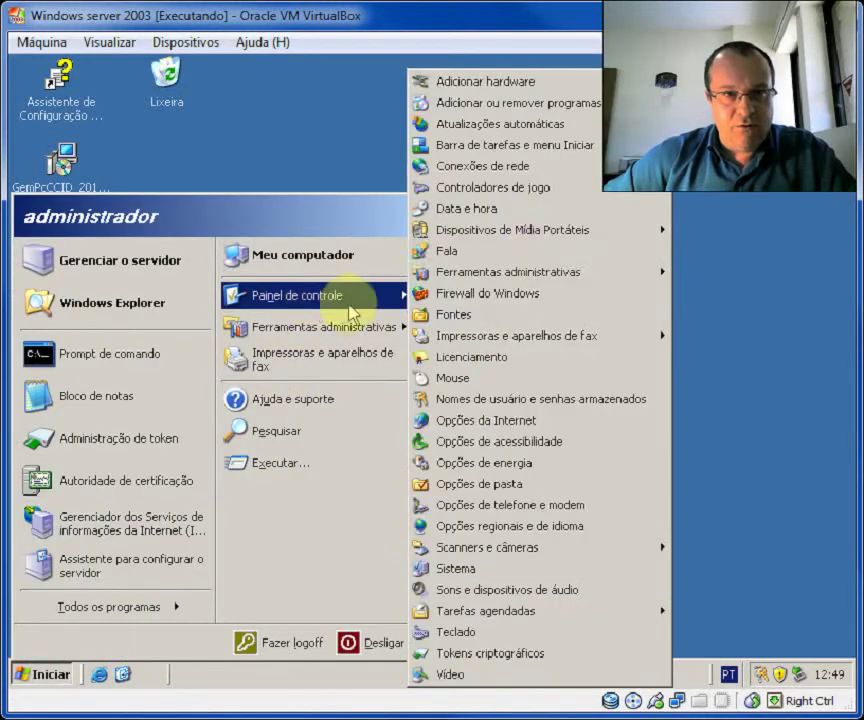
click(531, 104)
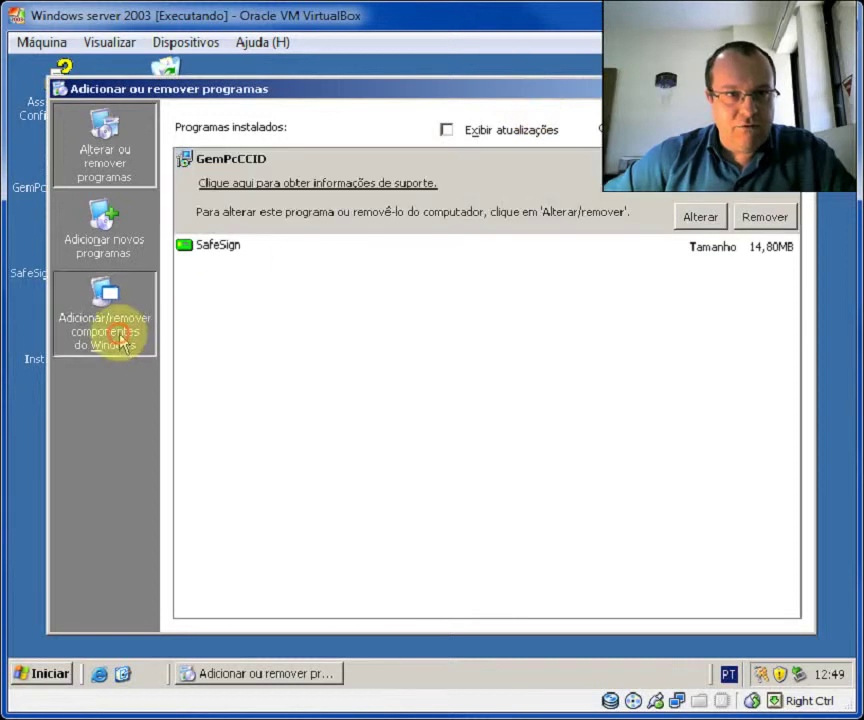
click(119, 337)
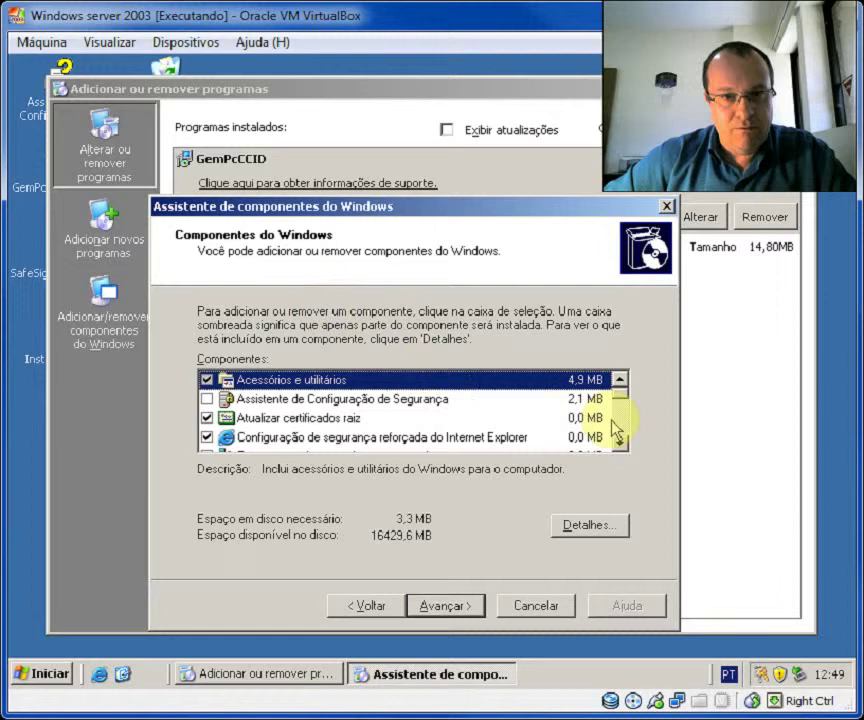
Check the Serviços de certificado entry in the component list, cancel the wizard, and close Adicionar ou remover programas
click(619, 437)
click(619, 437)
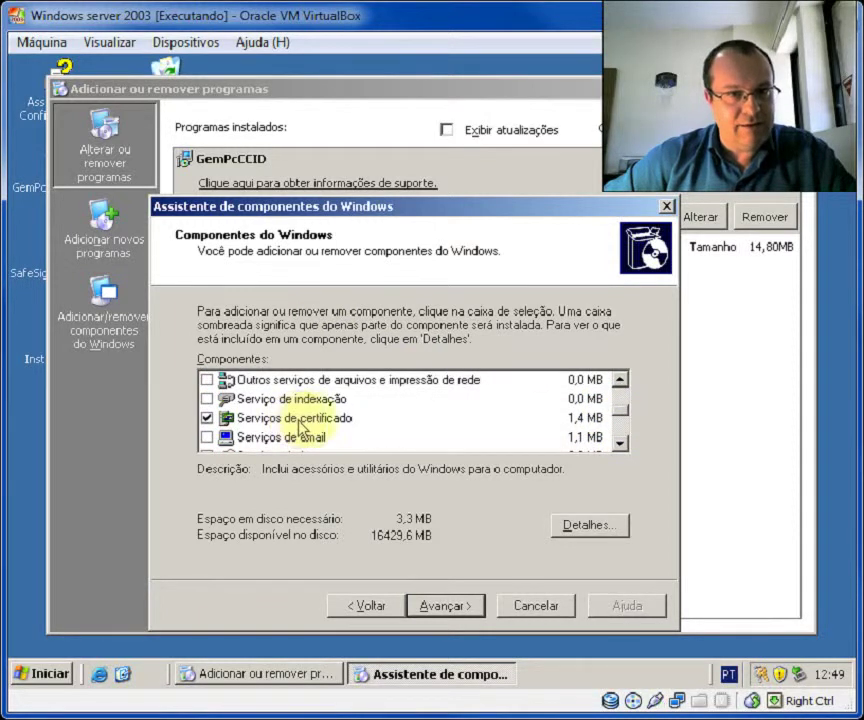
click(533, 606)
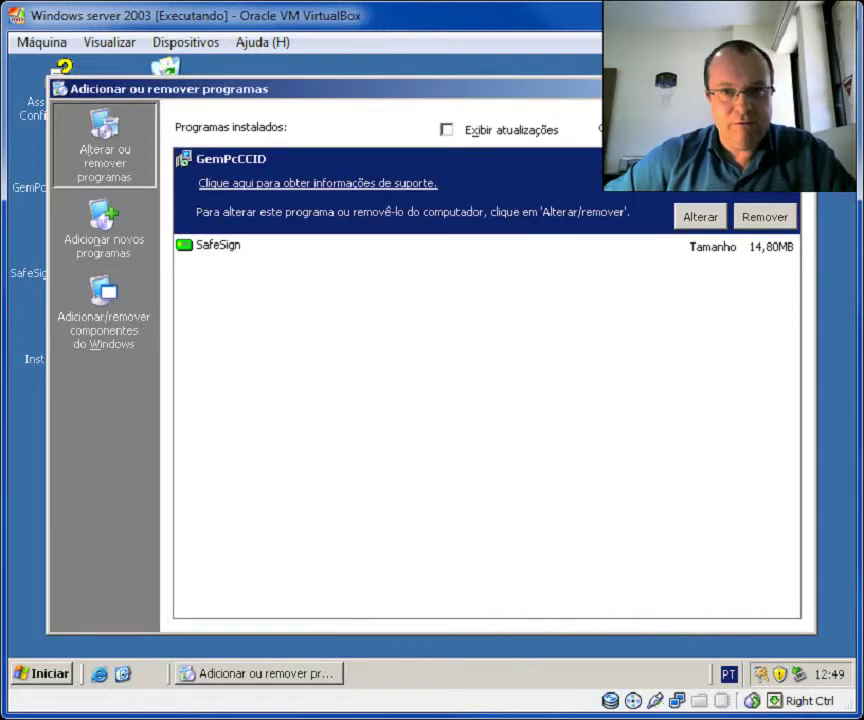
key(alt+F4)
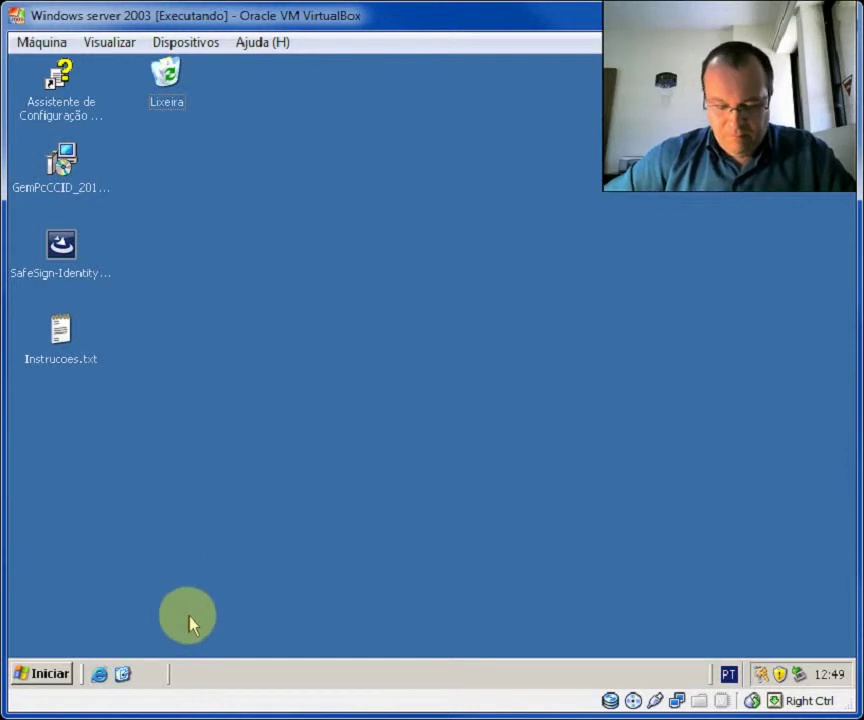
Run certtmpl.msc to open the certificate templates console
click(42, 673)
mouse_move(322, 329)
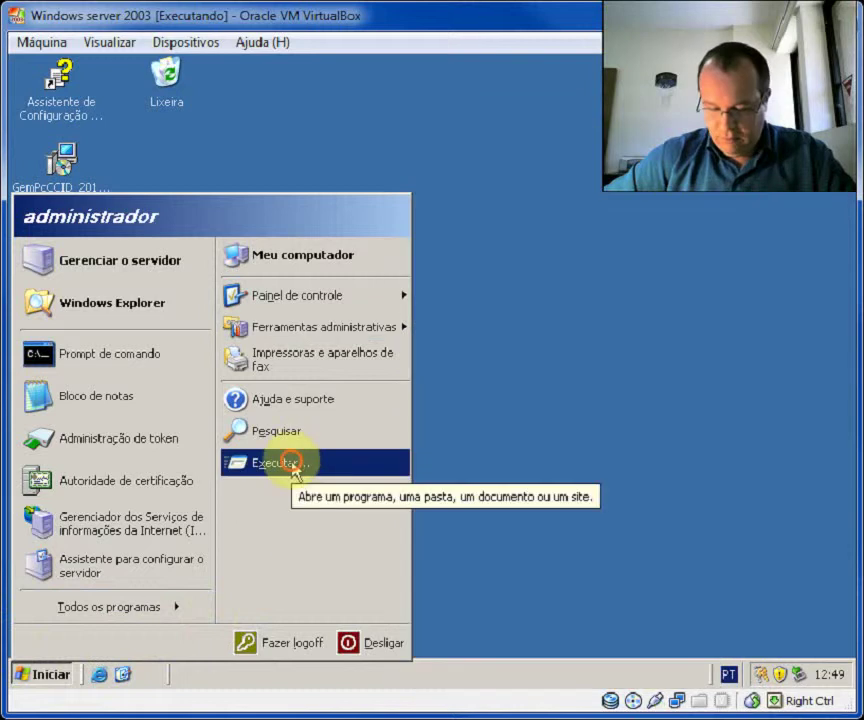
click(297, 465)
text(cer)
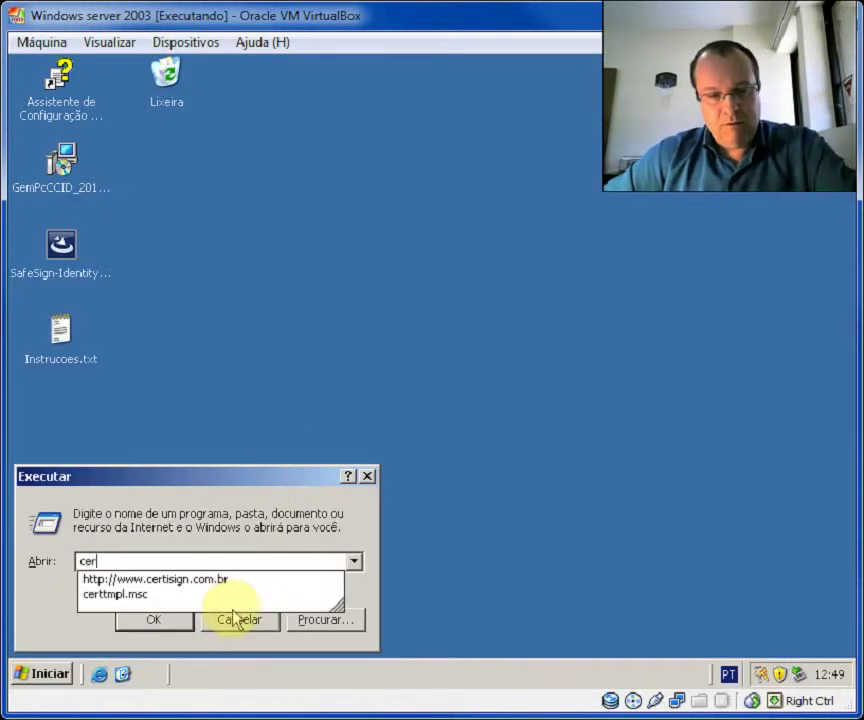
text(t)
click(172, 621)
click(162, 622)
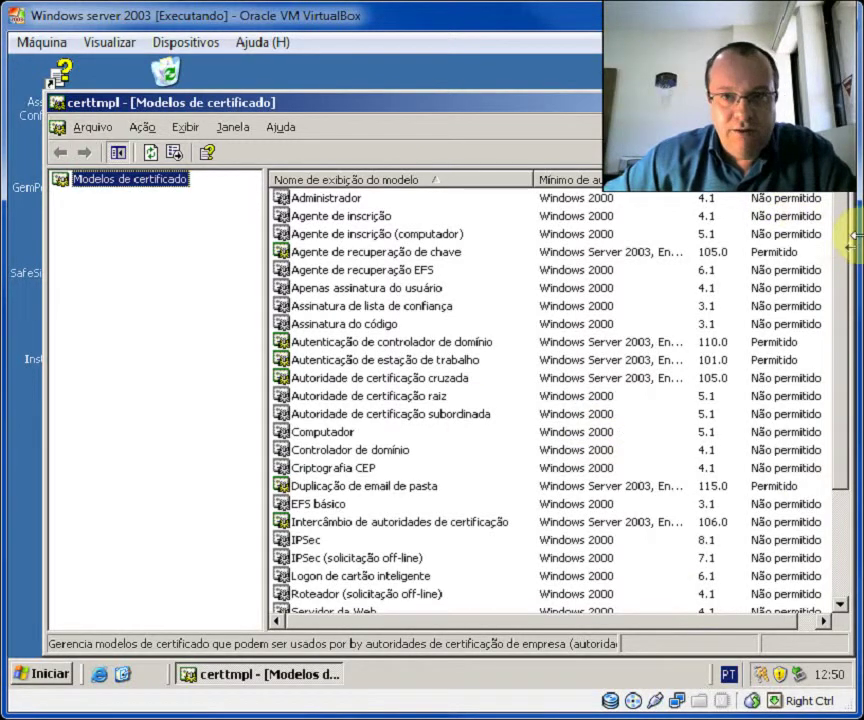
Locate the Usuário de cartão inteligente and Logon de cartão inteligente templates in the template list
drag(843, 250, 838, 390)
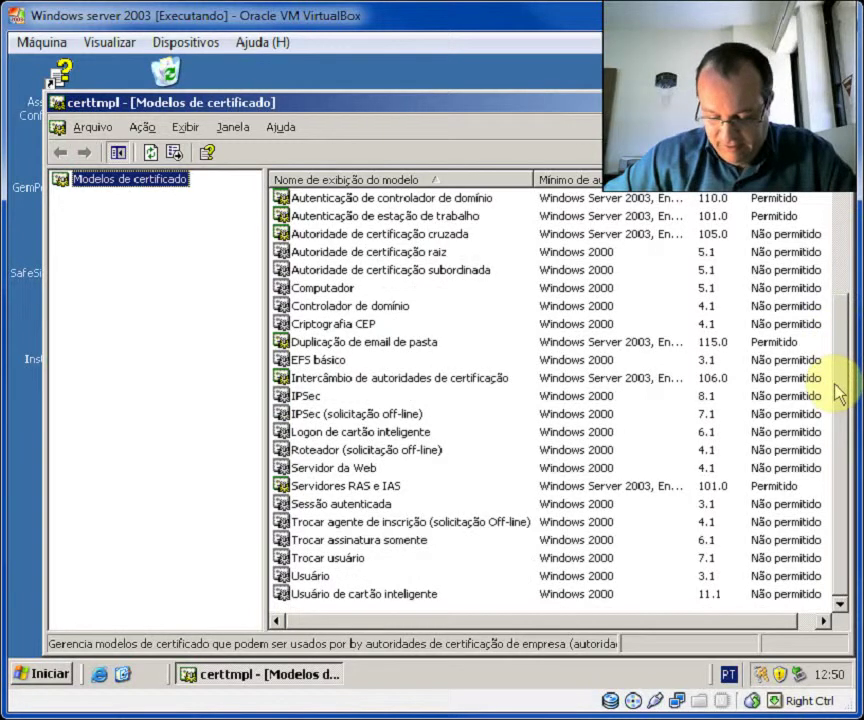
click(343, 595)
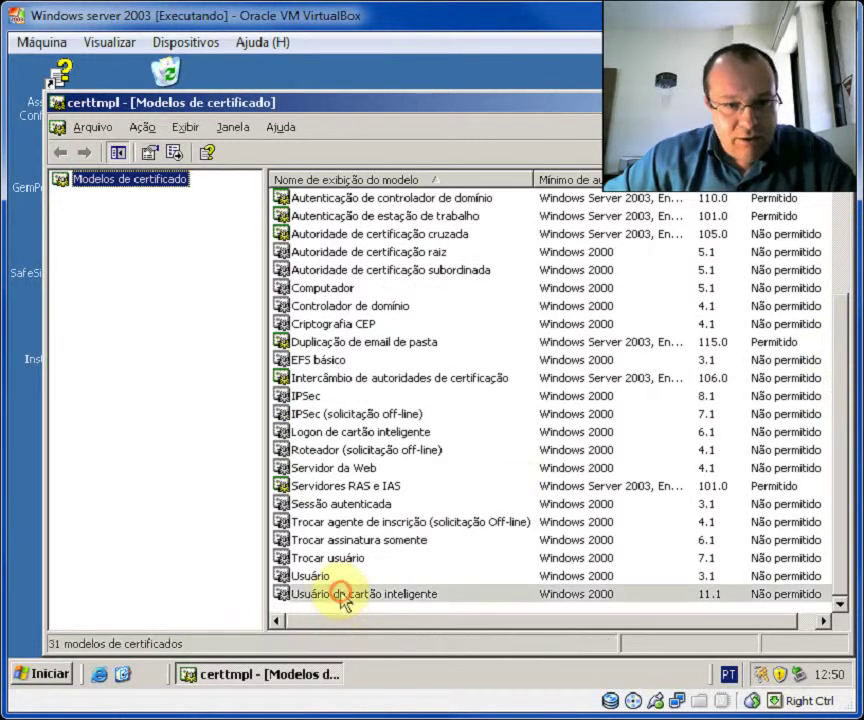
click(343, 598)
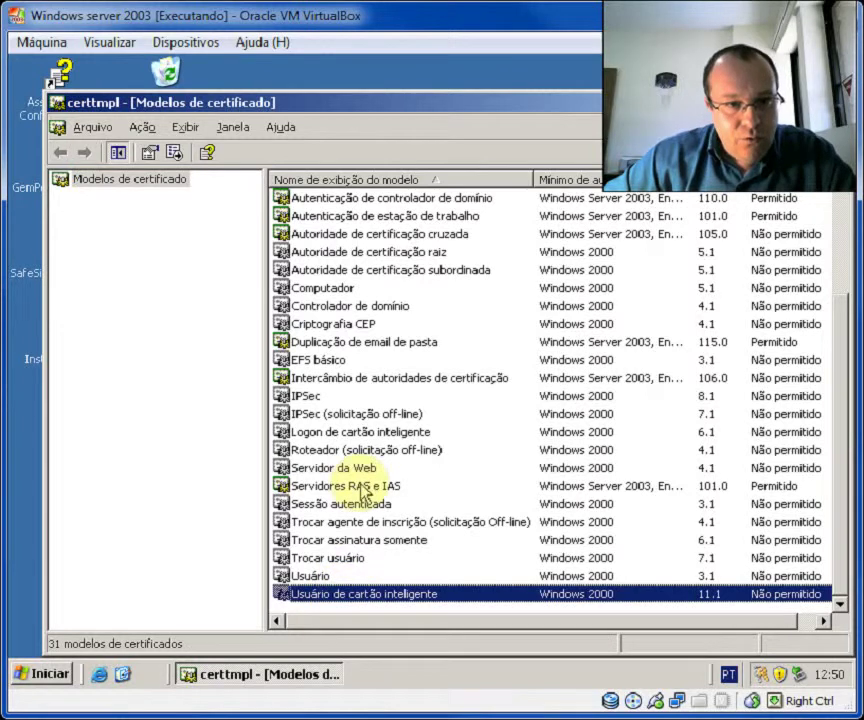
click(370, 433)
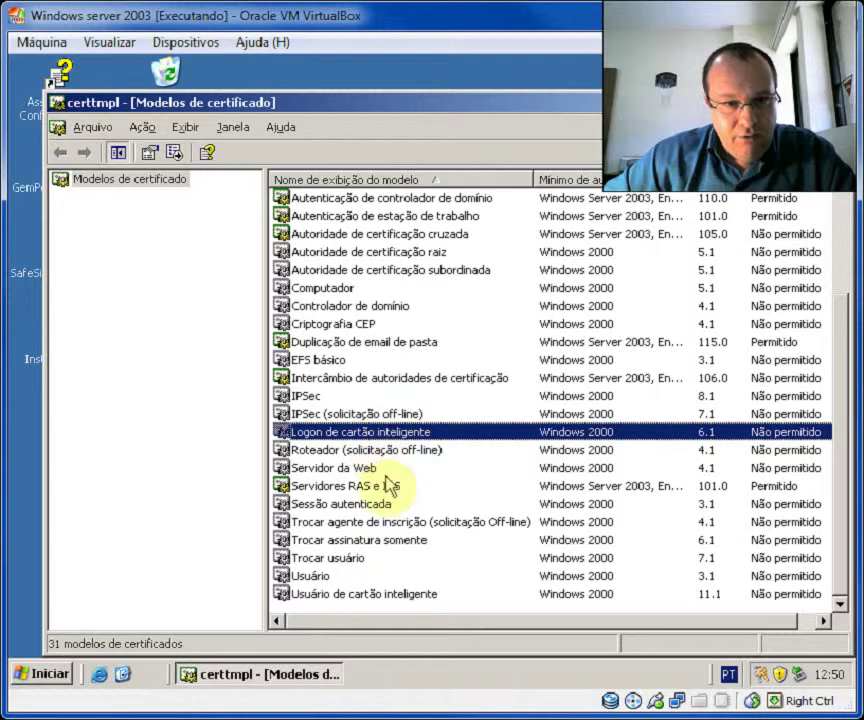
Examine the personal user's and domain admins' permissions on the Trocar agente de inscrição (solicitação Off-line) template, cancel its properties, and close the console
click(388, 524)
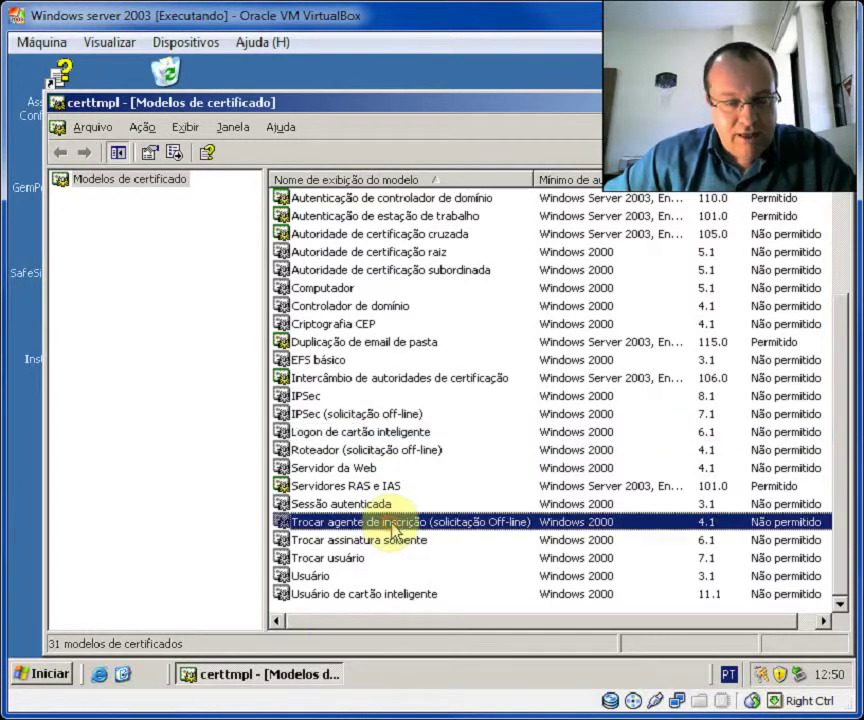
right_click(388, 524)
click(441, 592)
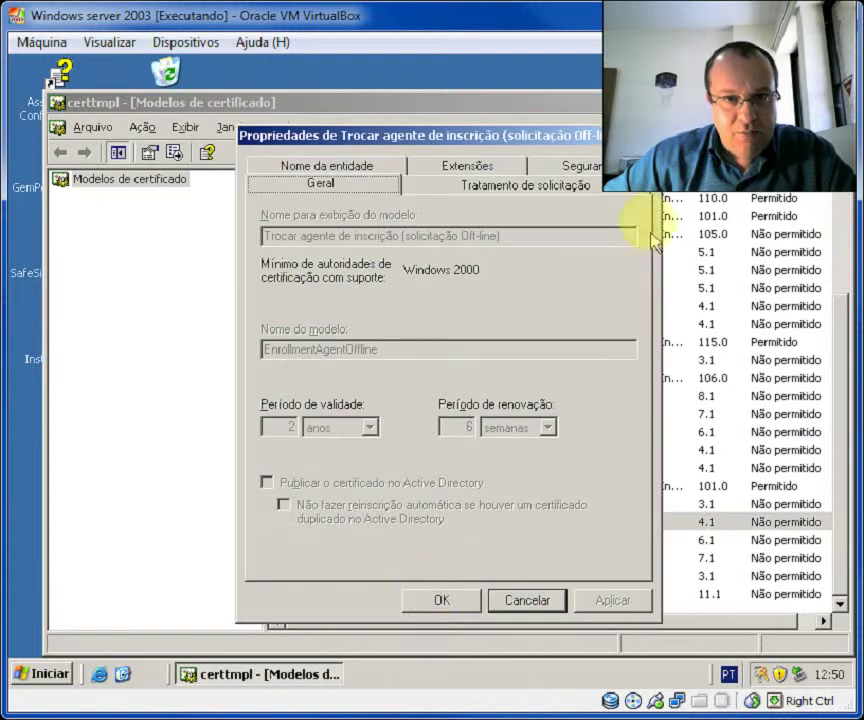
click(580, 165)
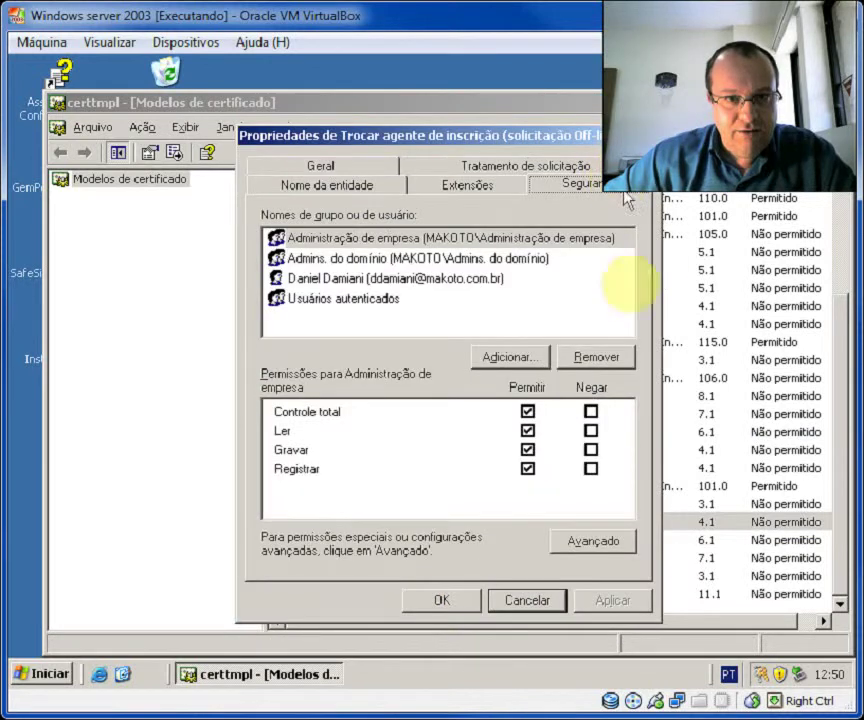
click(450, 284)
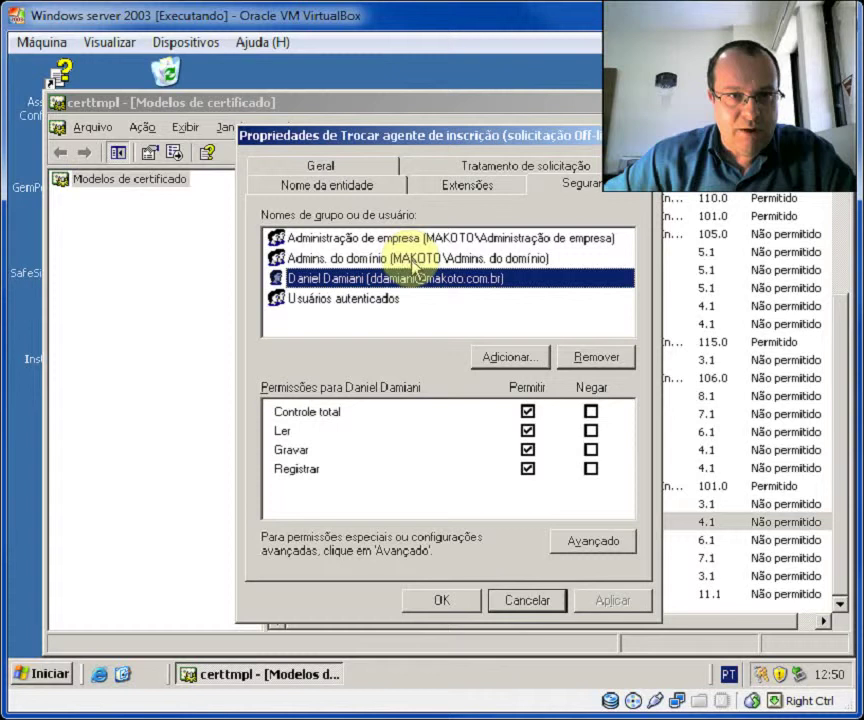
click(398, 258)
click(533, 600)
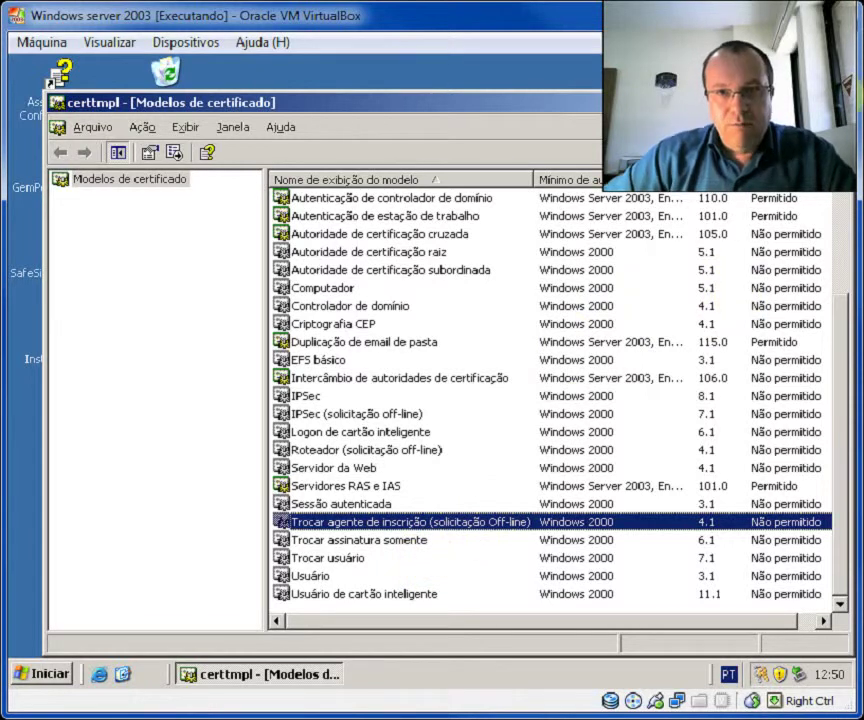
click(828, 101)
Open Autoridade de certificação from the administrative tools and display the Modelos de certificado of CertificadoMakoto
click(36, 672)
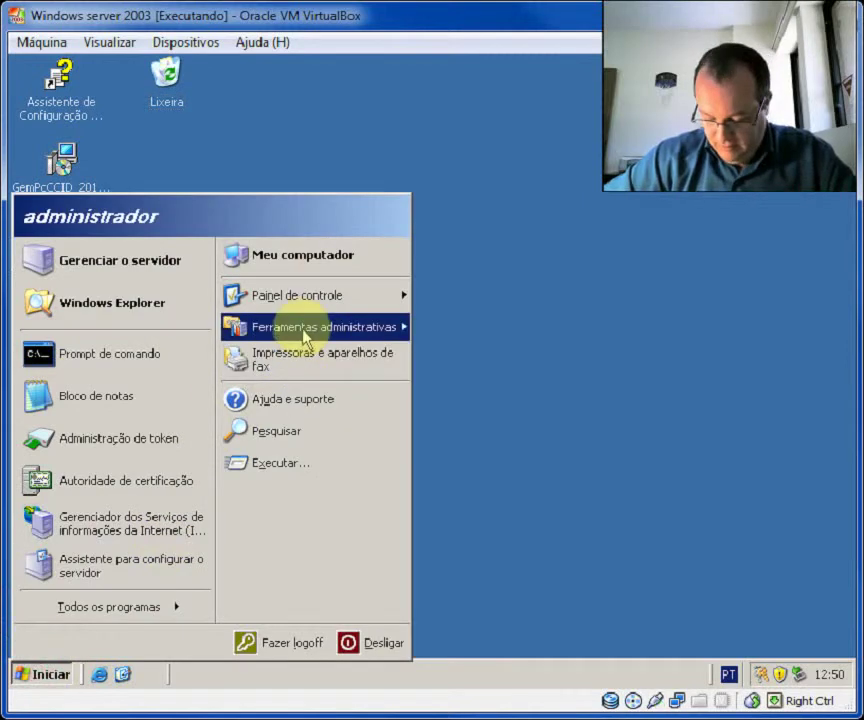
mouse_move(304, 337)
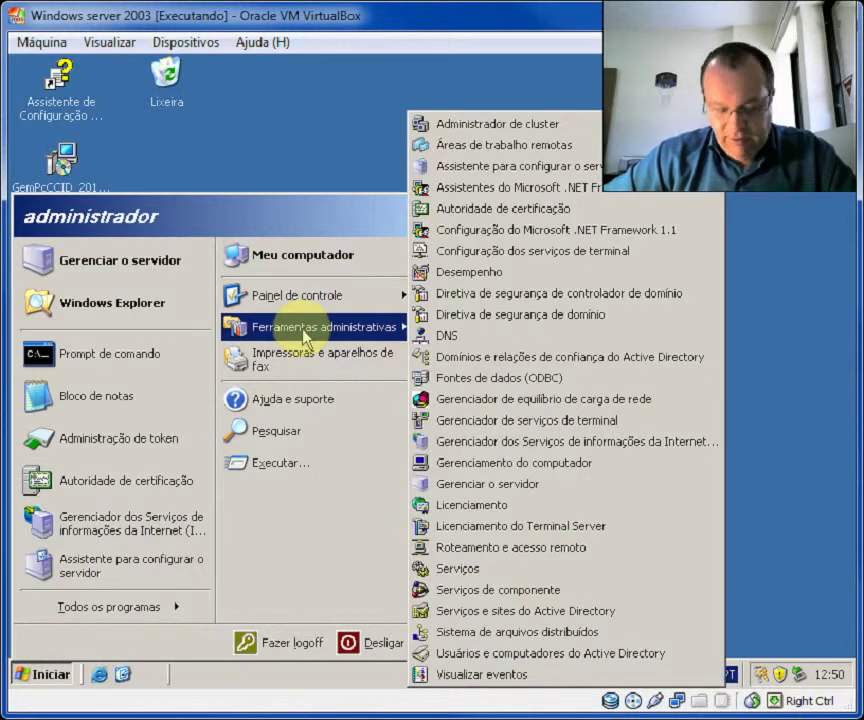
click(509, 216)
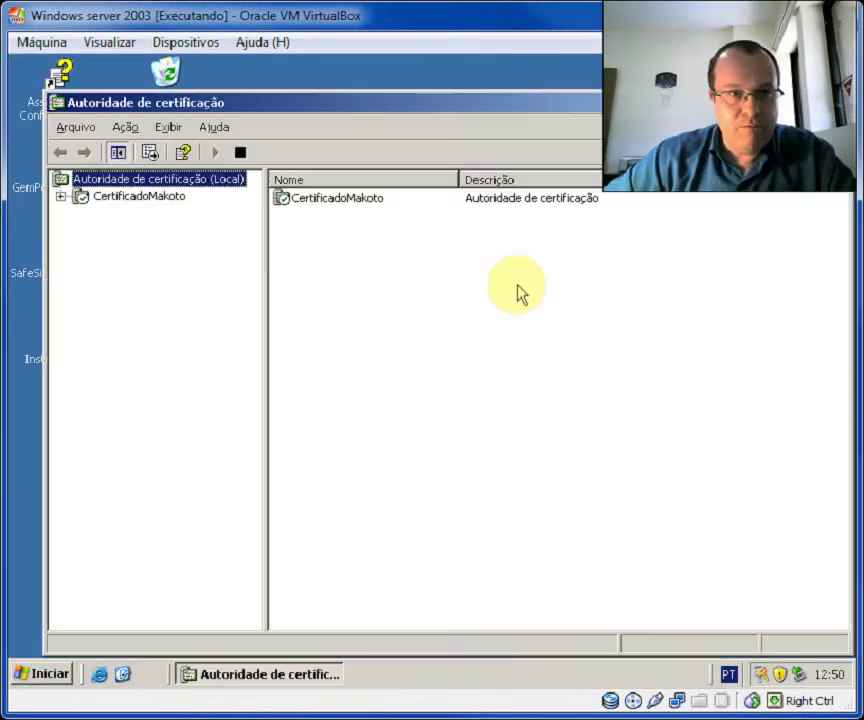
click(61, 197)
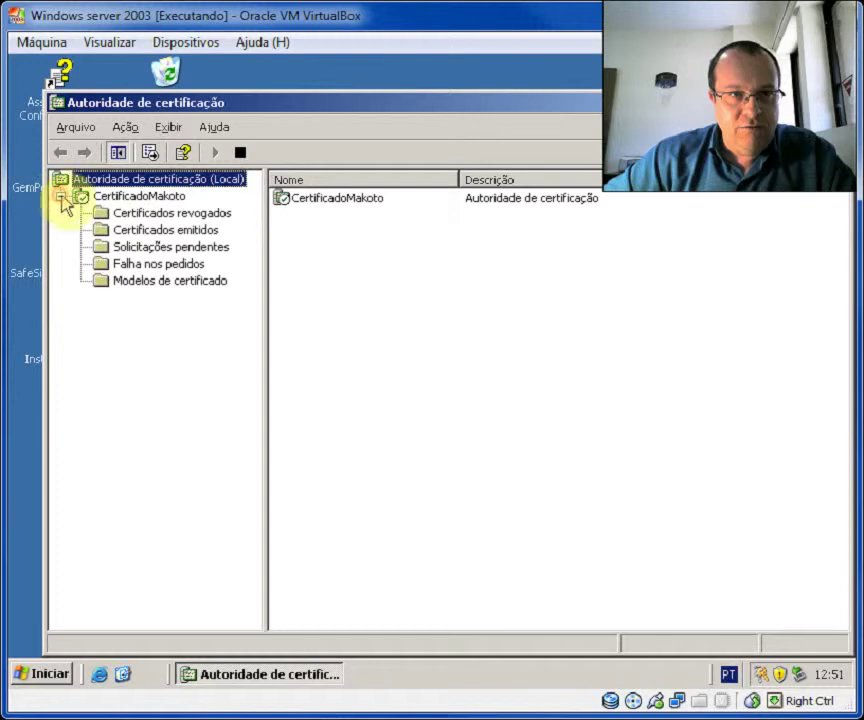
click(169, 283)
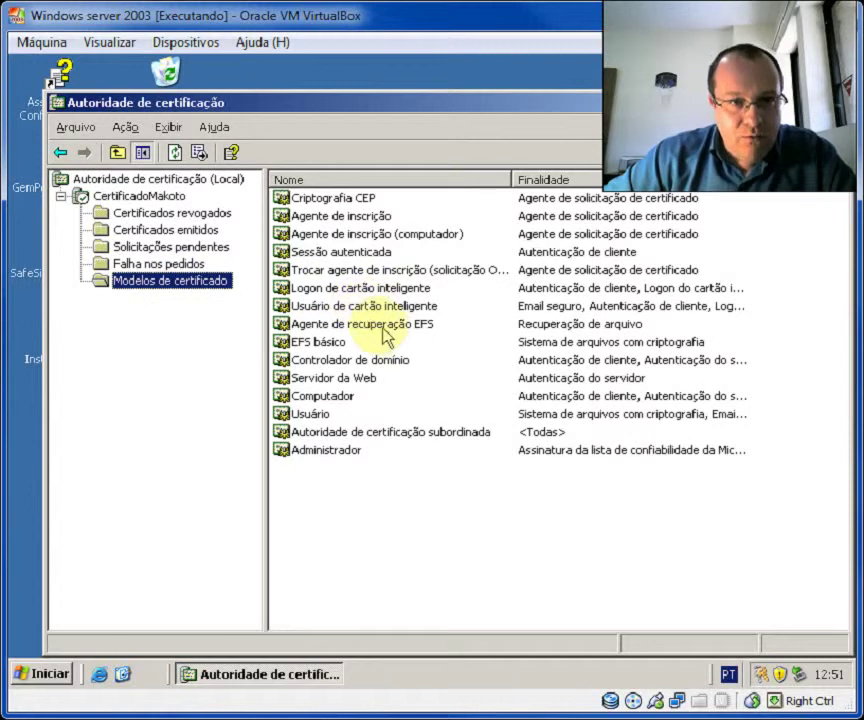
Examine which other certificate templates can be activated for issuing on CertificadoMakoto, cancel without adding any, and close the console
click(352, 270)
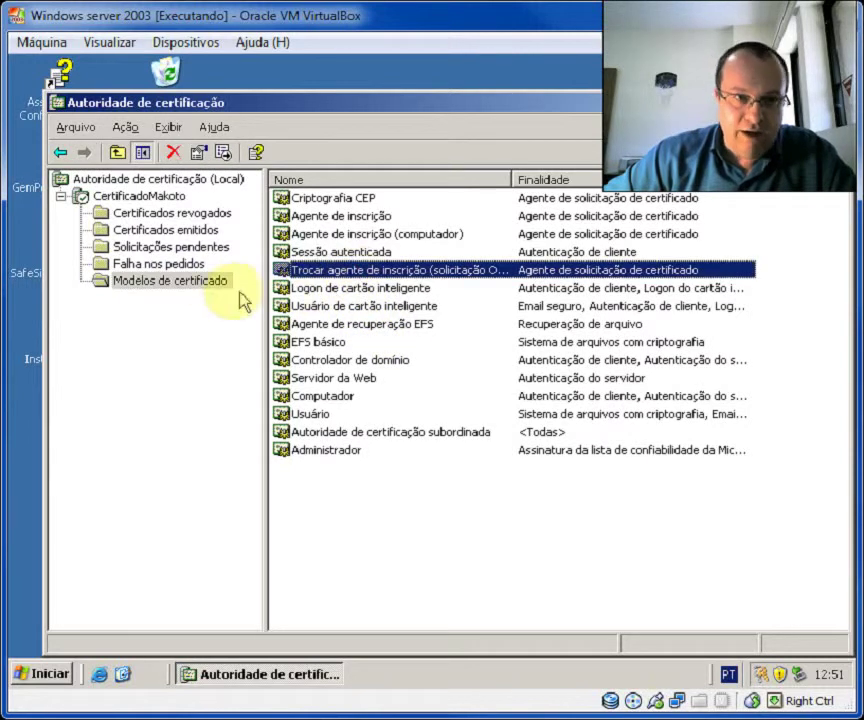
right_click(214, 286)
mouse_move(257, 324)
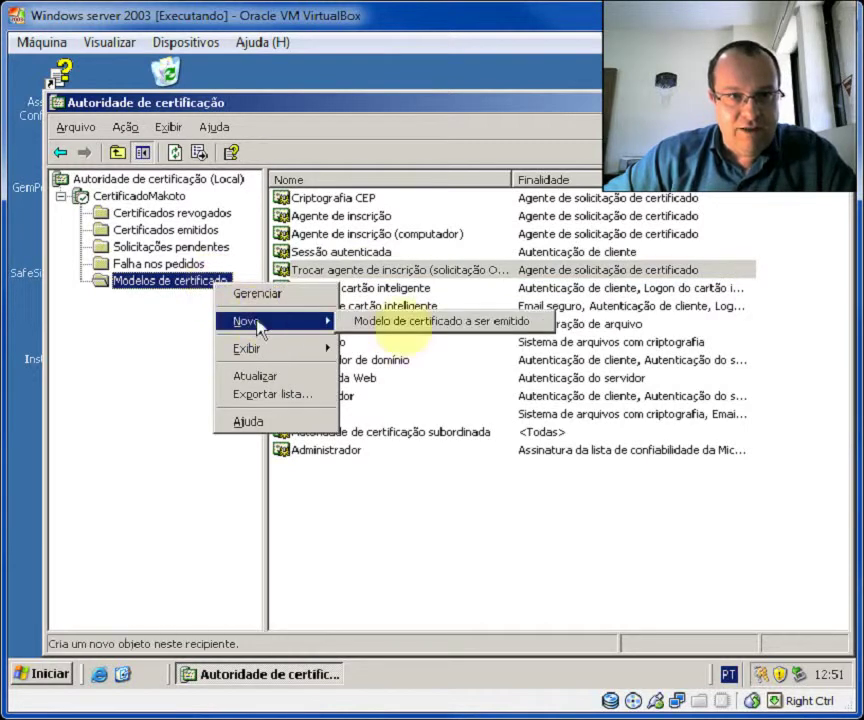
click(474, 329)
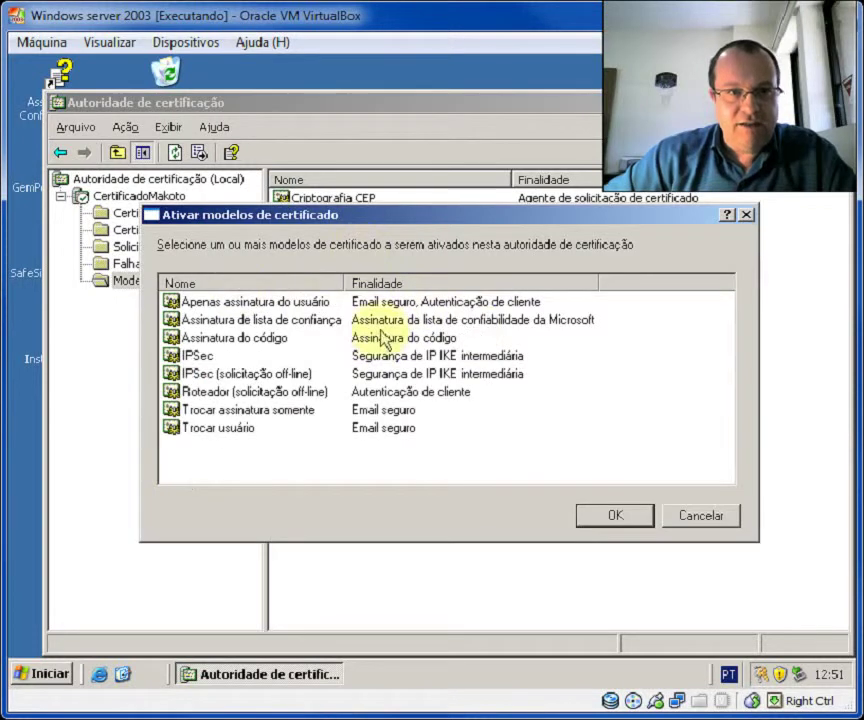
click(711, 519)
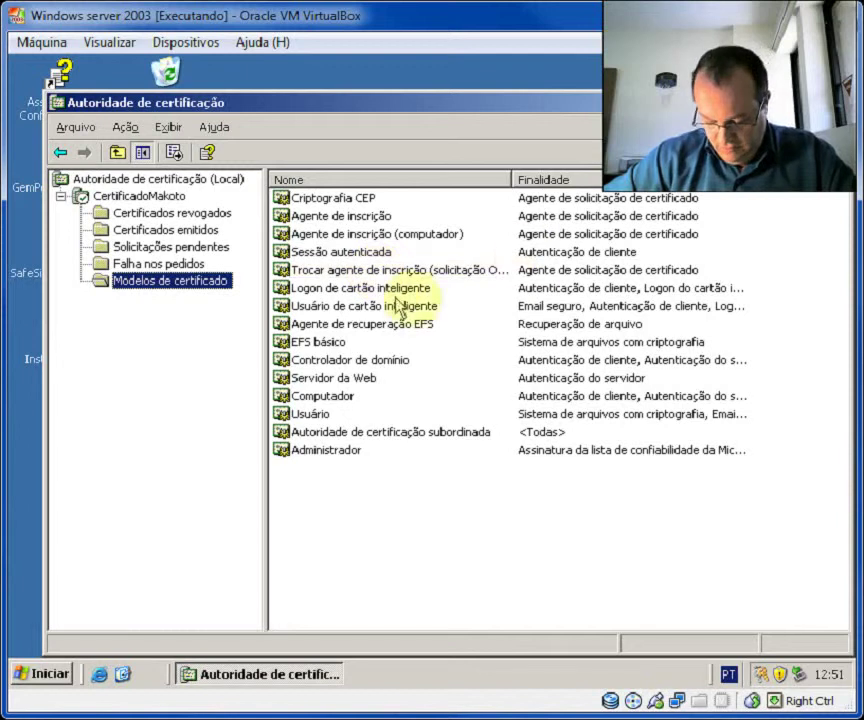
key(alt+F4)
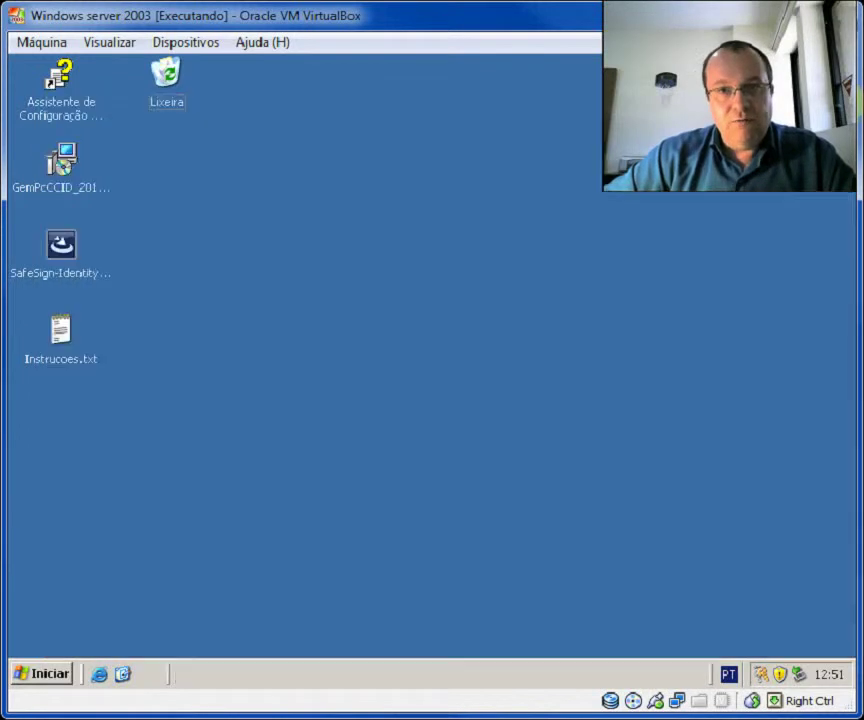
Run mmc and open the saved Console1 containing the current user's personal certificates
click(48, 674)
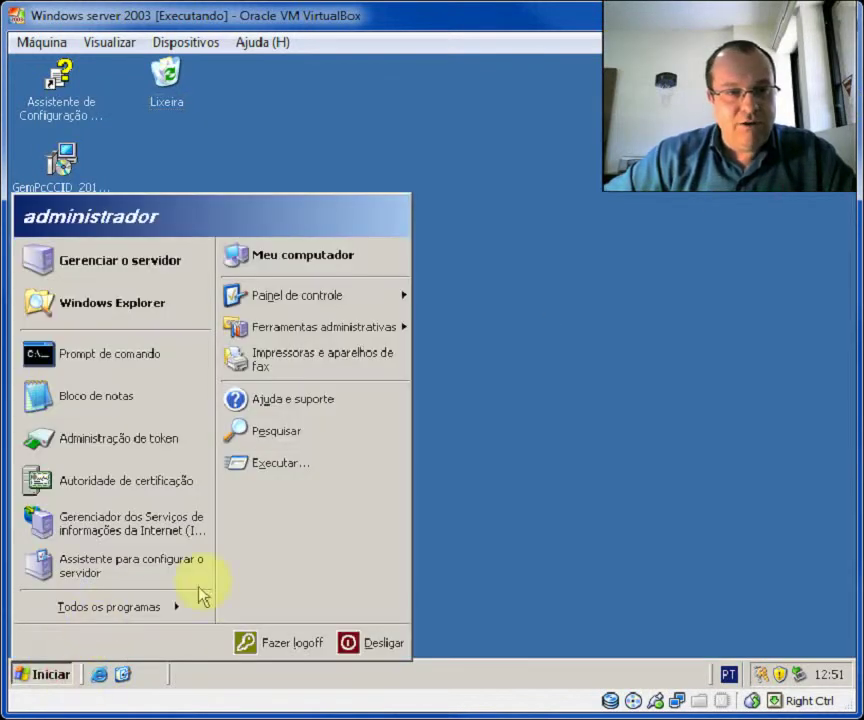
click(303, 468)
text(mmc)
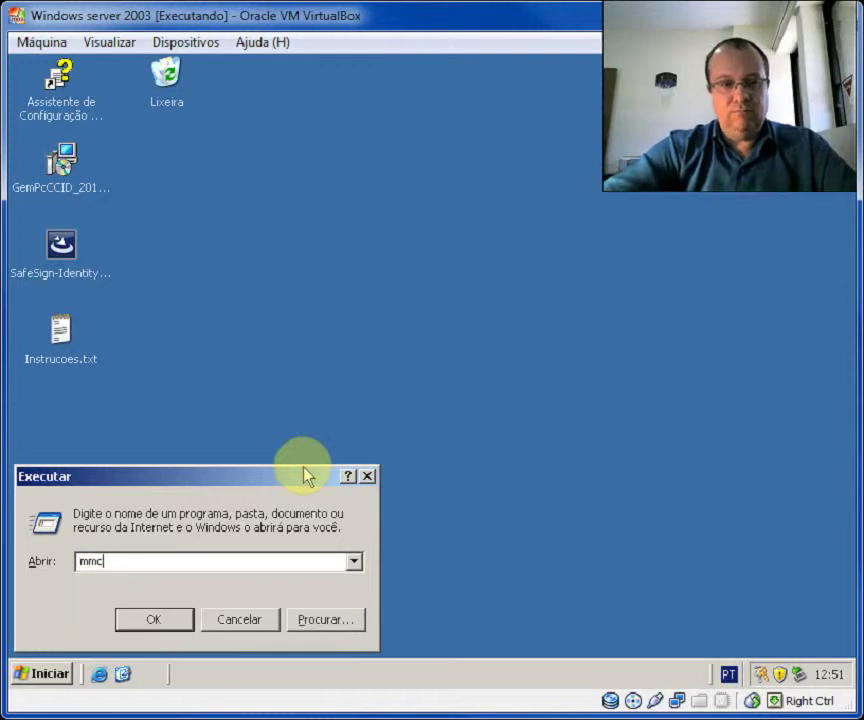
key(Return)
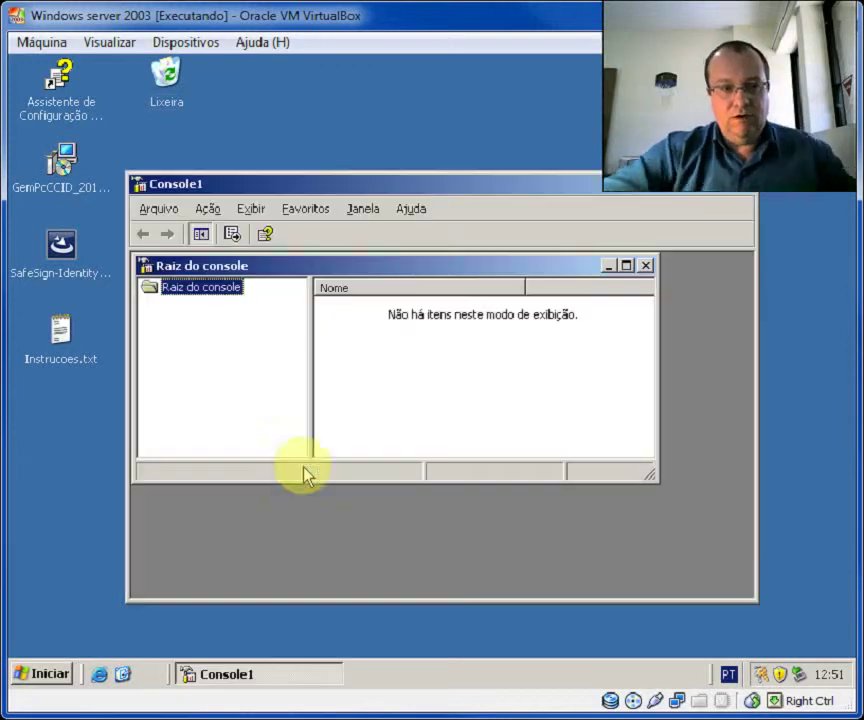
click(158, 208)
click(166, 249)
double_click(296, 250)
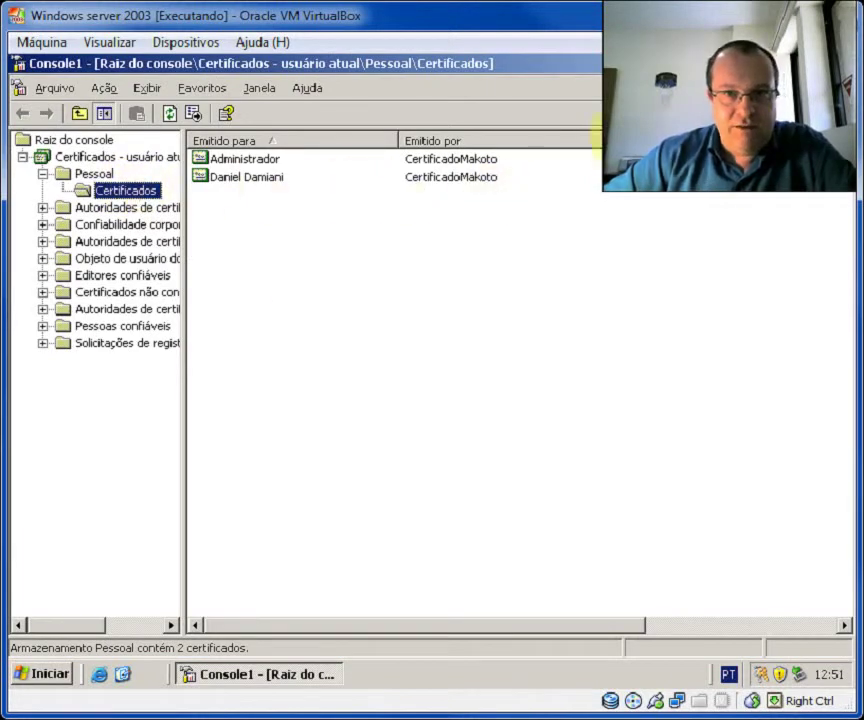
Narrow the Emitido por and Emitido para columns to check the validity dates and purposes of the personal certificates
drag(600, 138, 518, 141)
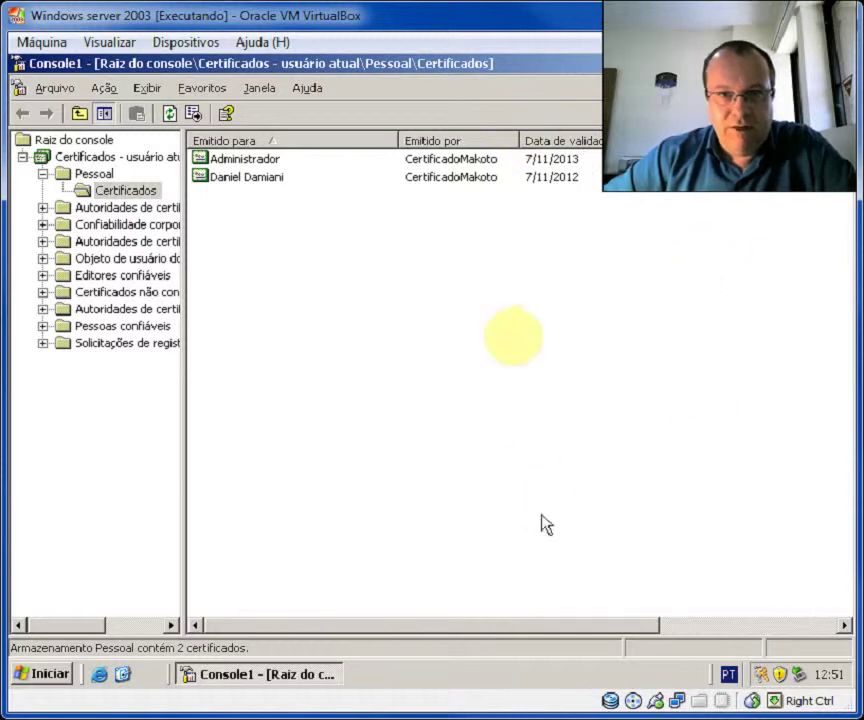
drag(399, 140, 309, 140)
Examine the Logon de cartão inteligente type in a new certificate request, cancel the request, and close the console without saving
right_click(130, 191)
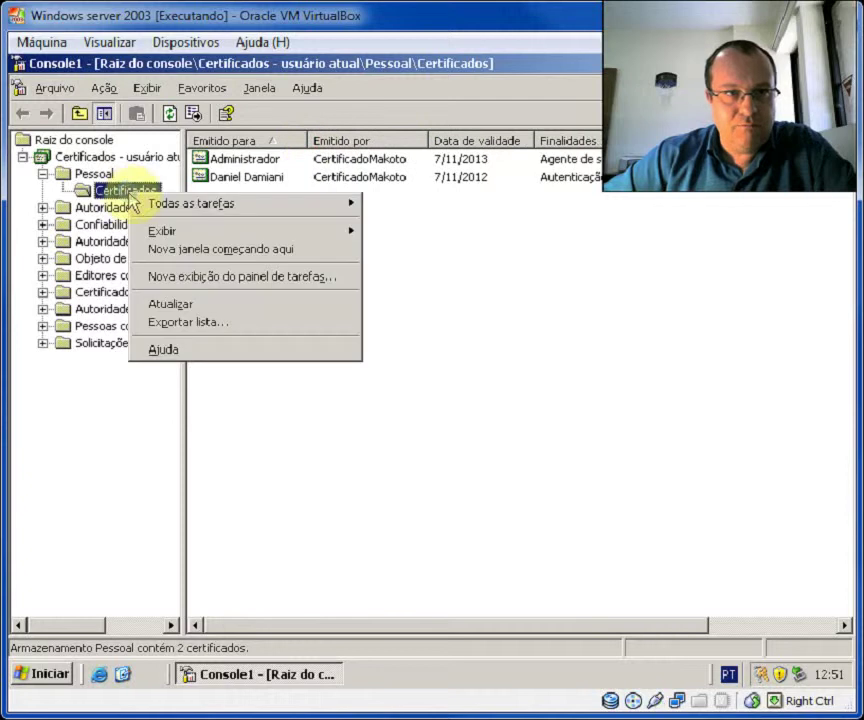
mouse_move(187, 205)
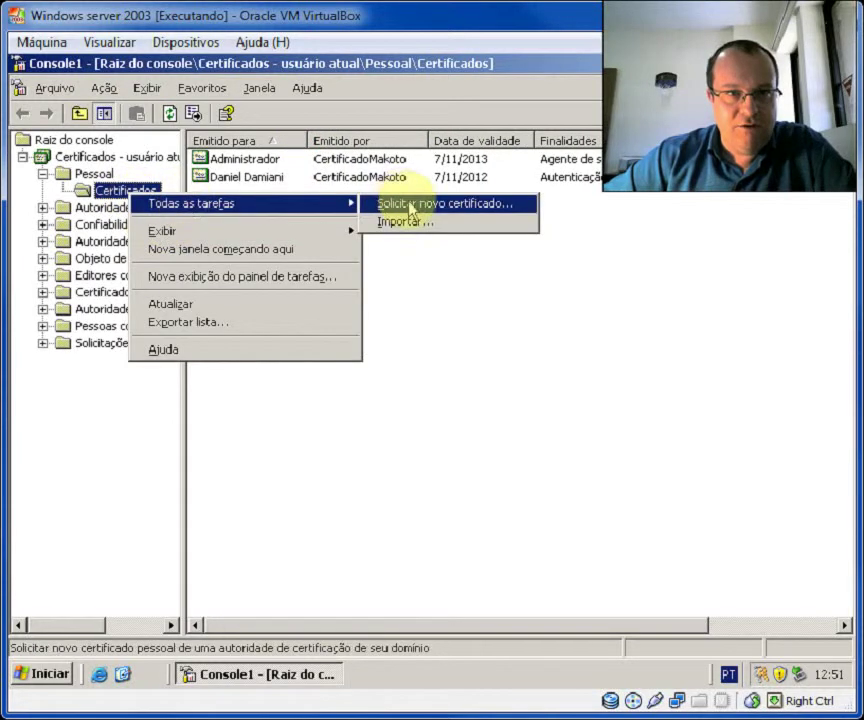
click(440, 203)
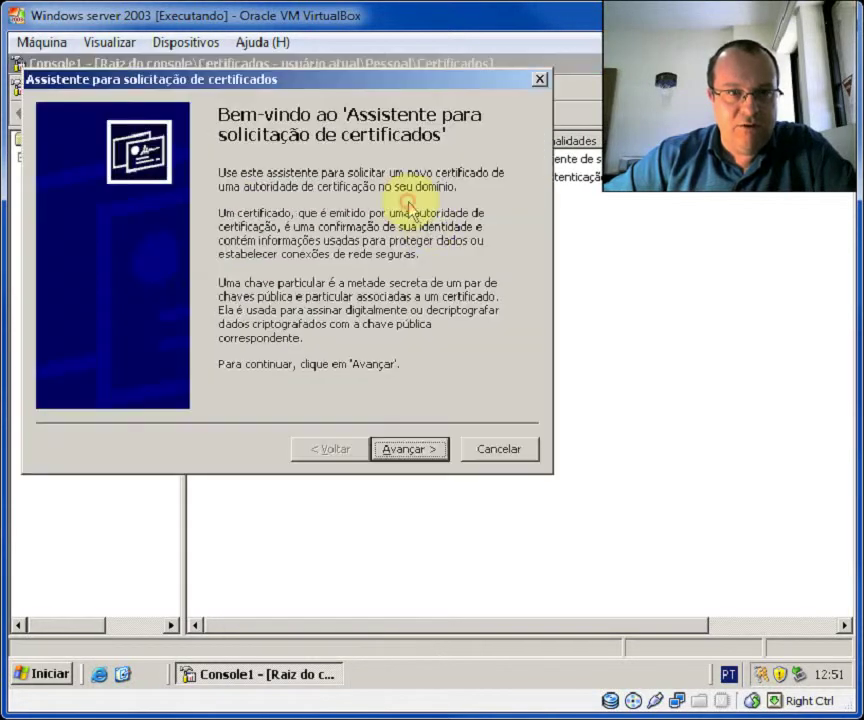
click(422, 450)
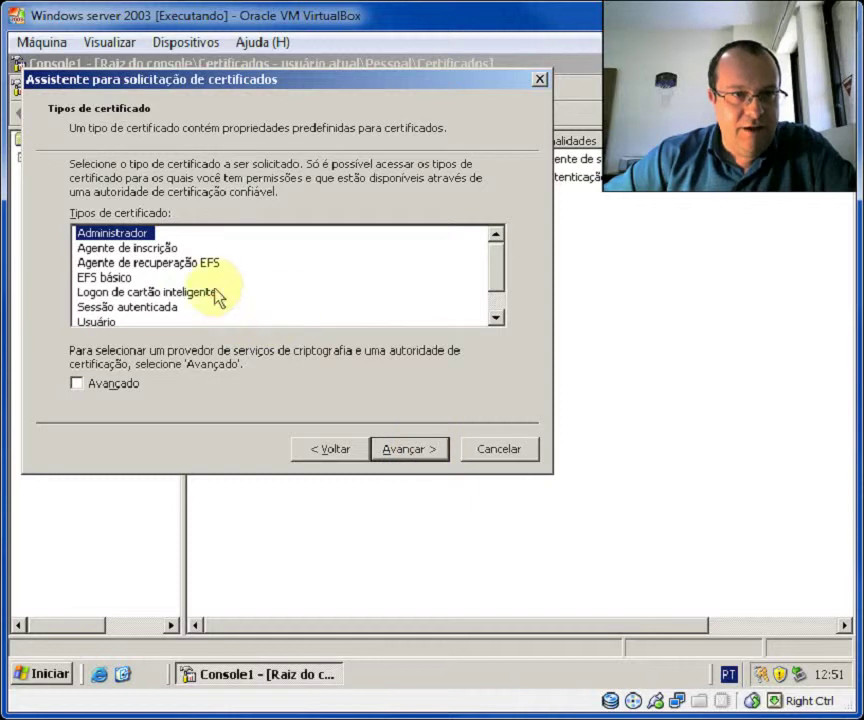
click(178, 293)
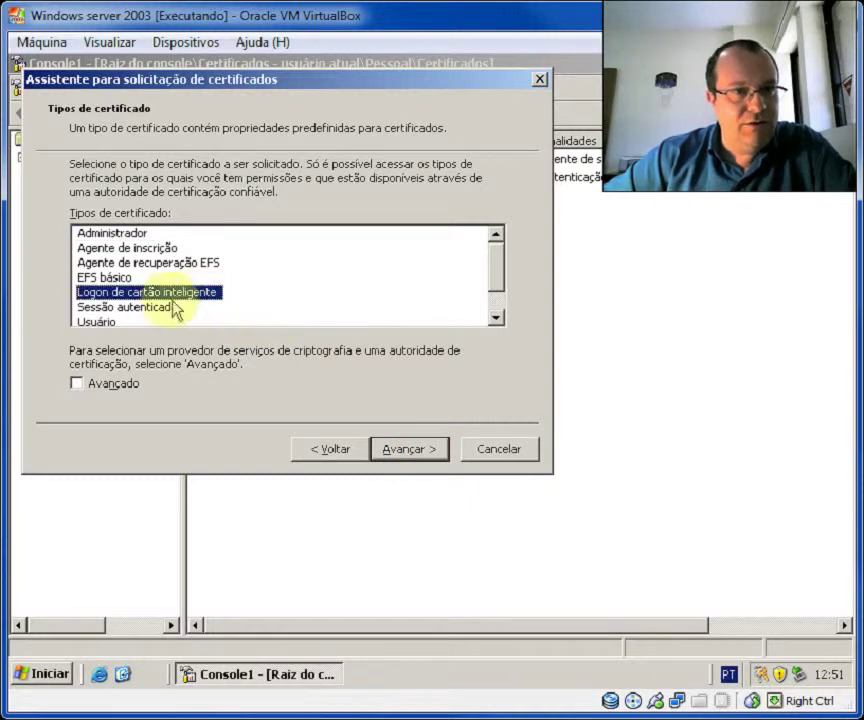
click(497, 450)
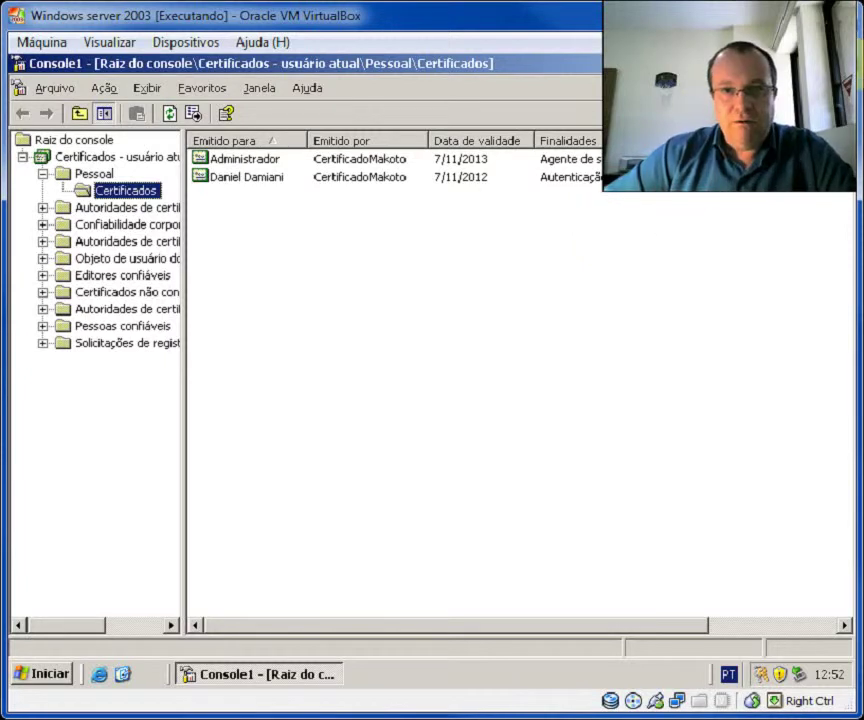
key(alt+F4)
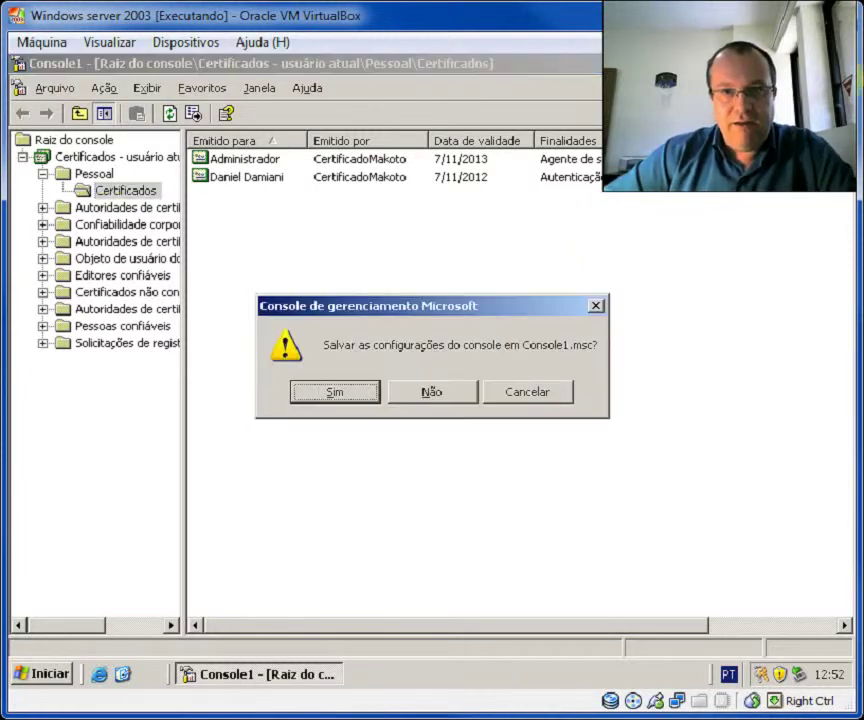
click(420, 394)
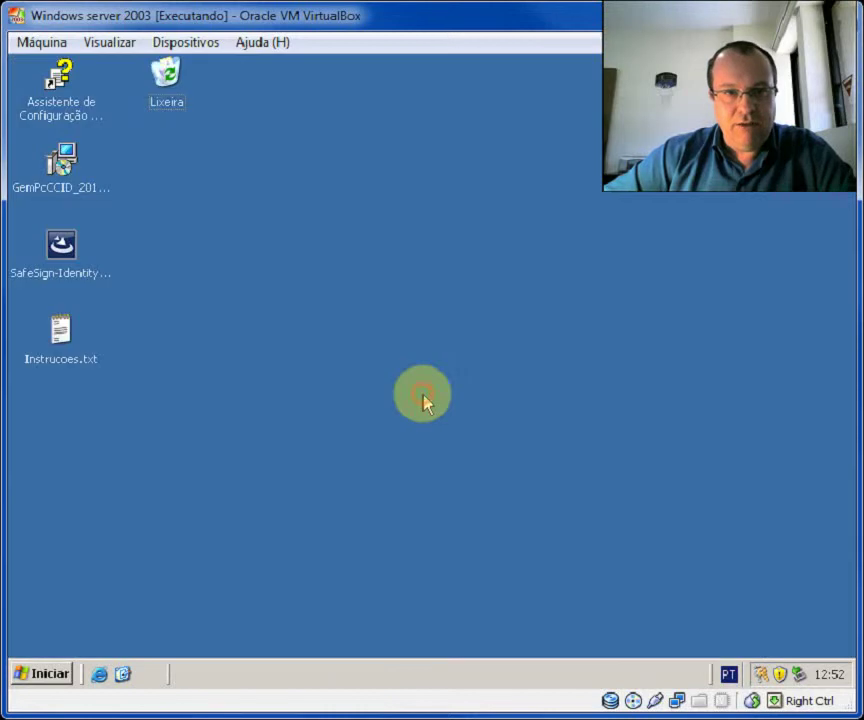
click(99, 674)
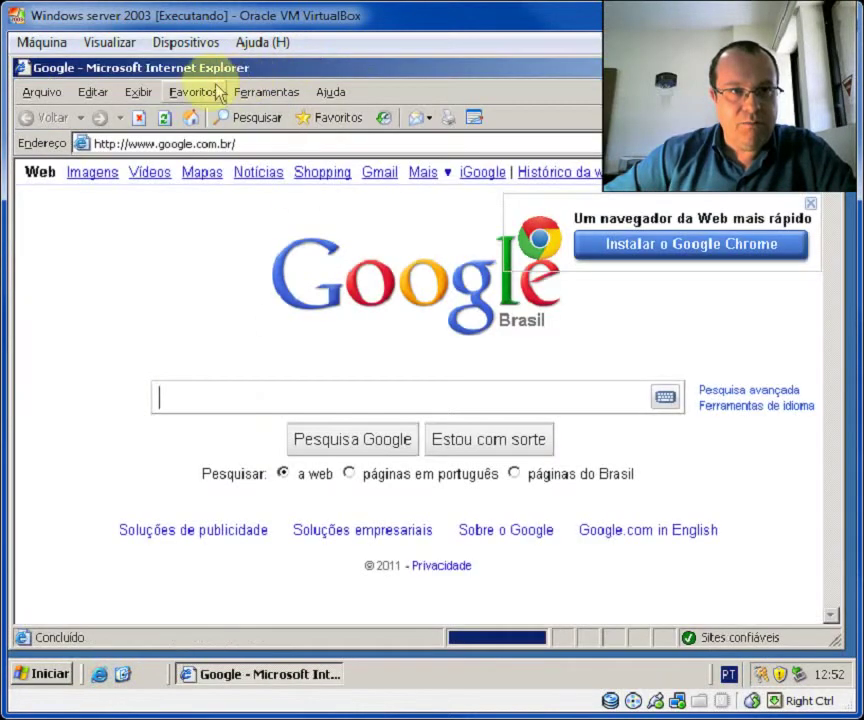
click(208, 93)
click(249, 190)
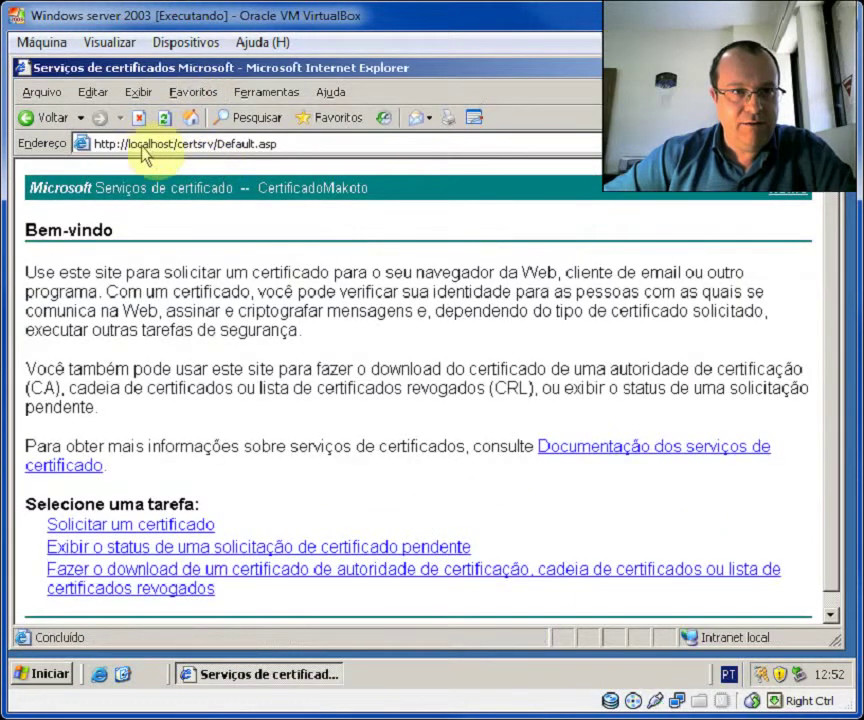
click(193, 93)
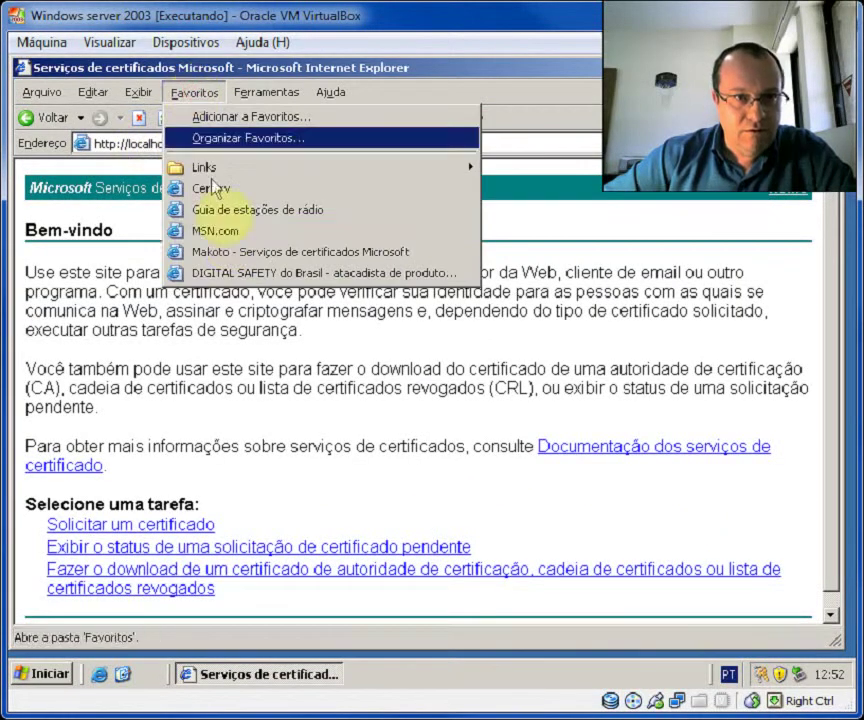
click(228, 249)
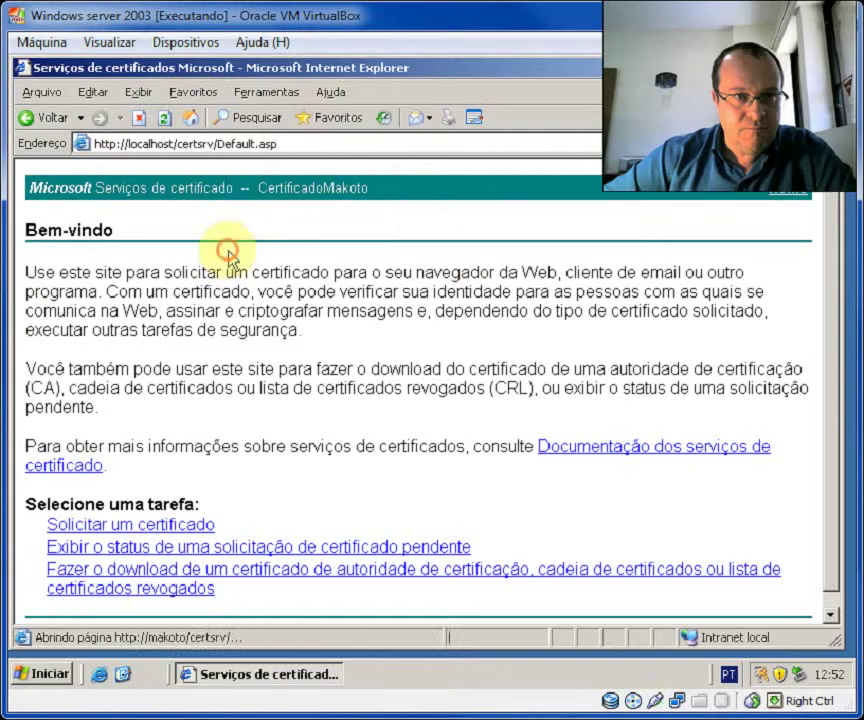
click(149, 146)
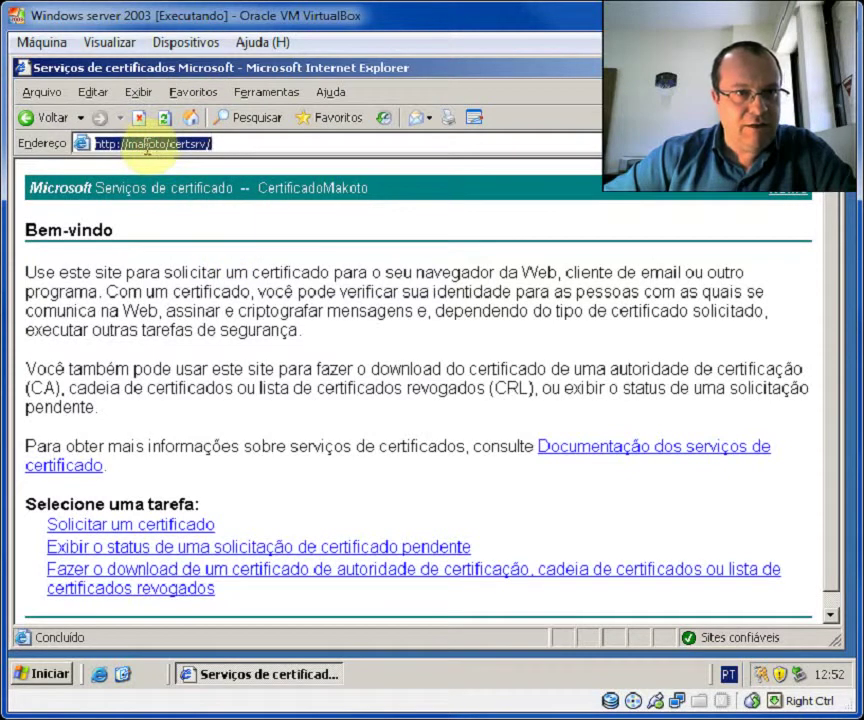
click(176, 143)
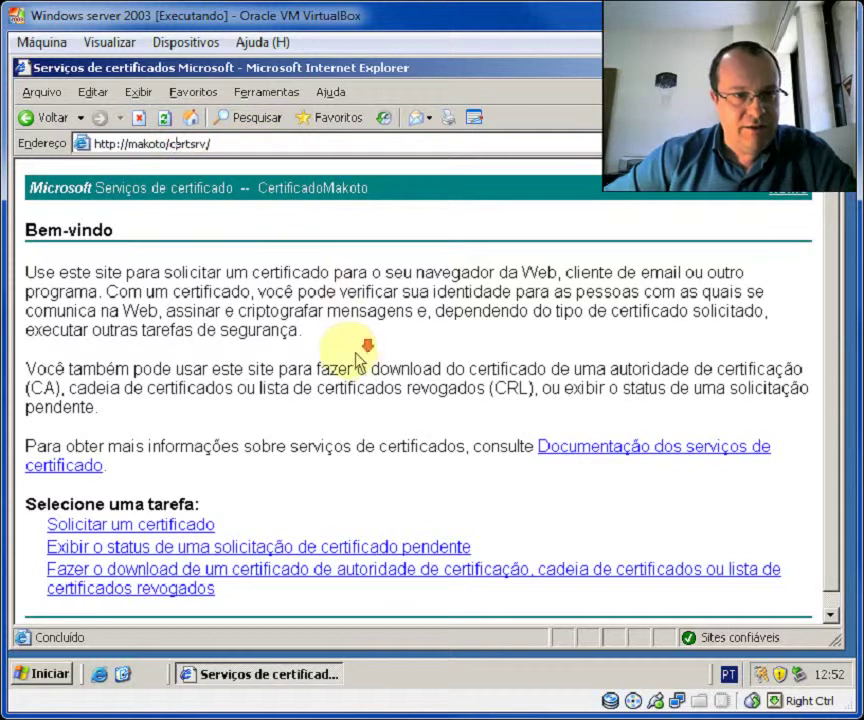
Start an advanced certificate request through the smart card enrollment station on behalf of another user, allowing the ActiveX control interaction
click(199, 524)
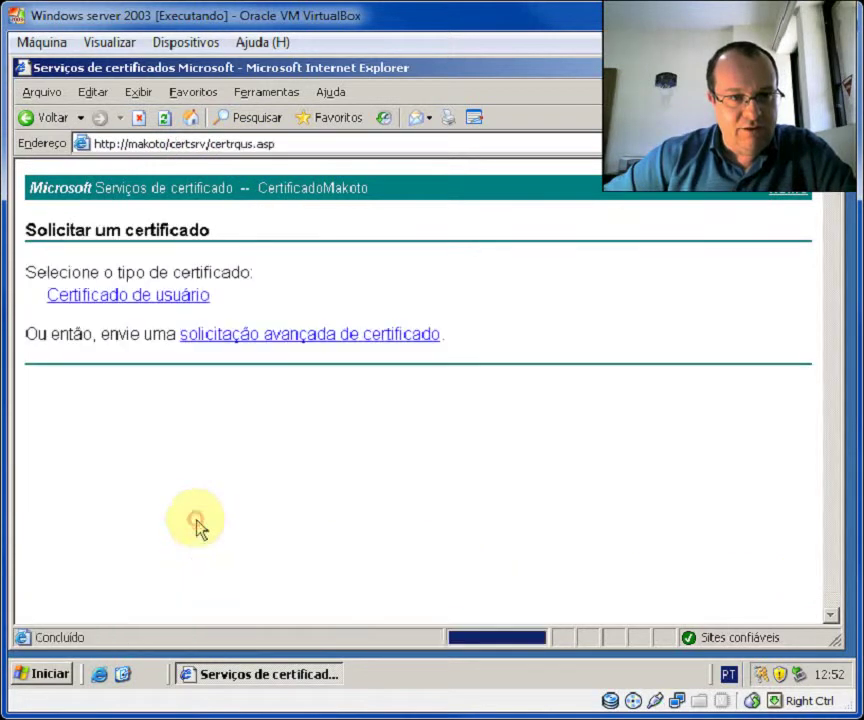
click(249, 345)
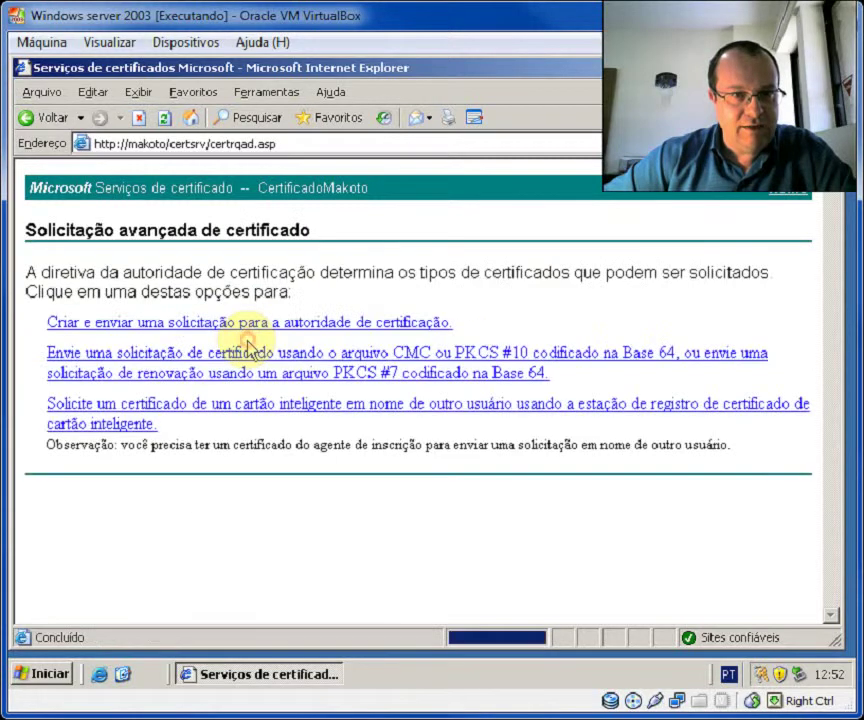
click(122, 408)
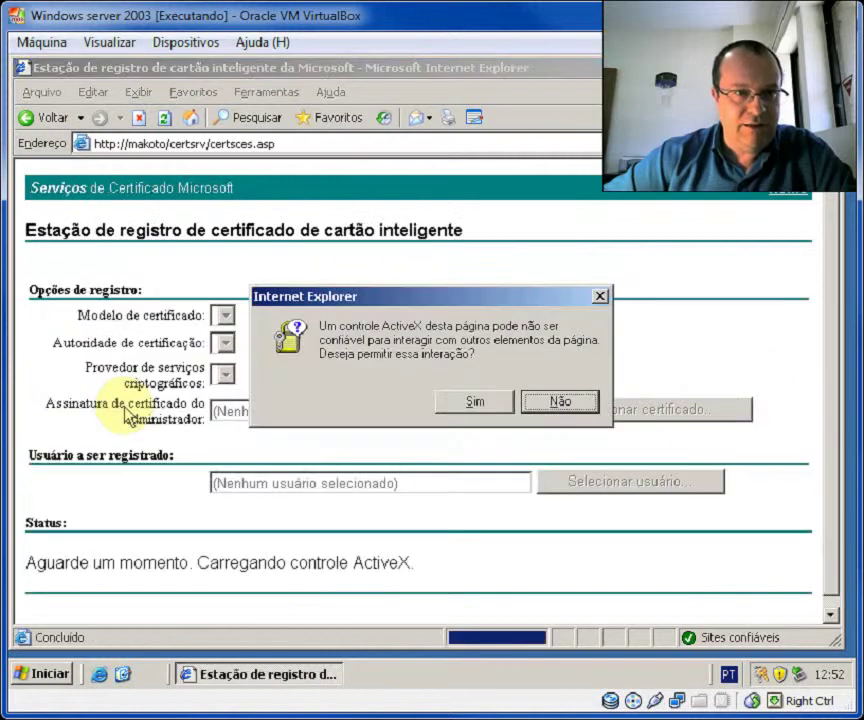
click(474, 400)
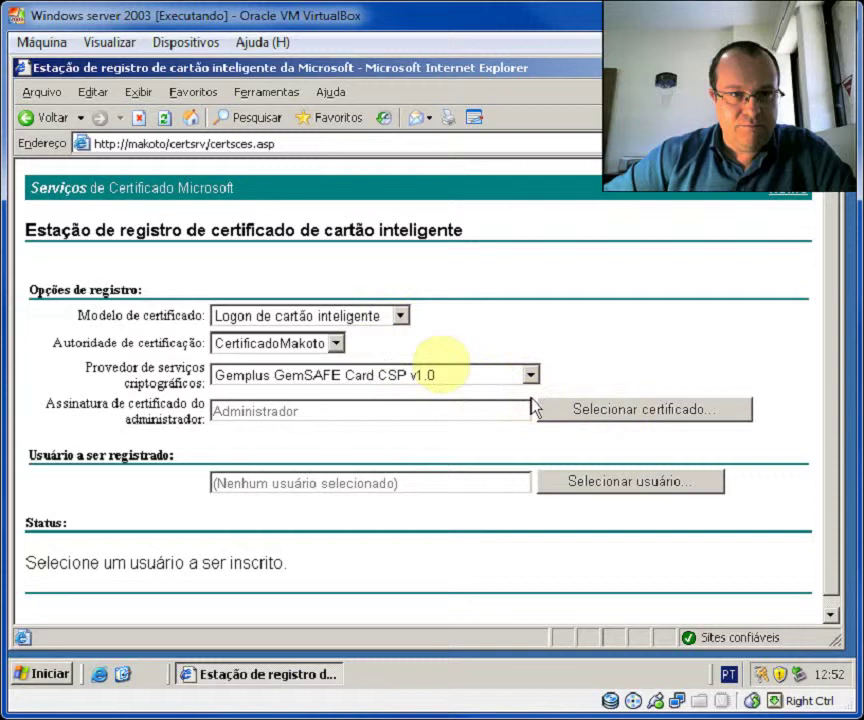
Choose the Logon de cartão inteligente template, SafeSign Standard Cryptographic Service Provider, and the Administrador certificate for signing the enrollment
click(388, 318)
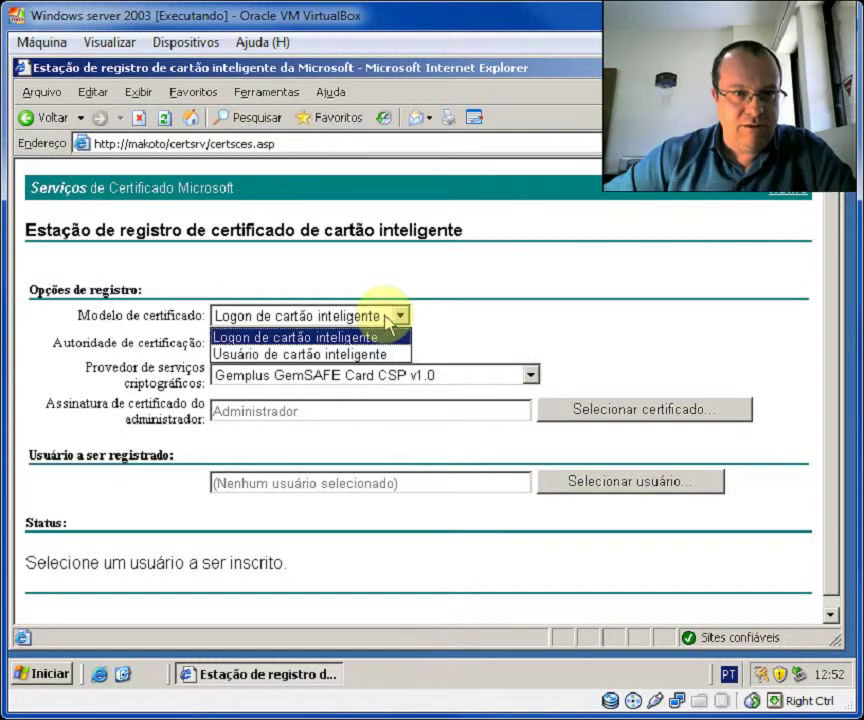
click(375, 337)
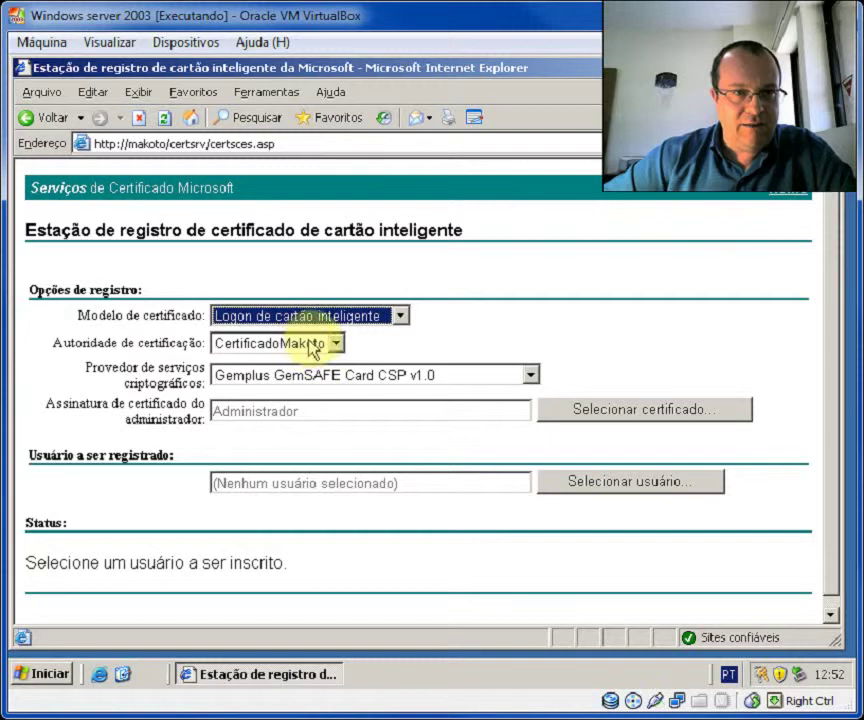
click(400, 376)
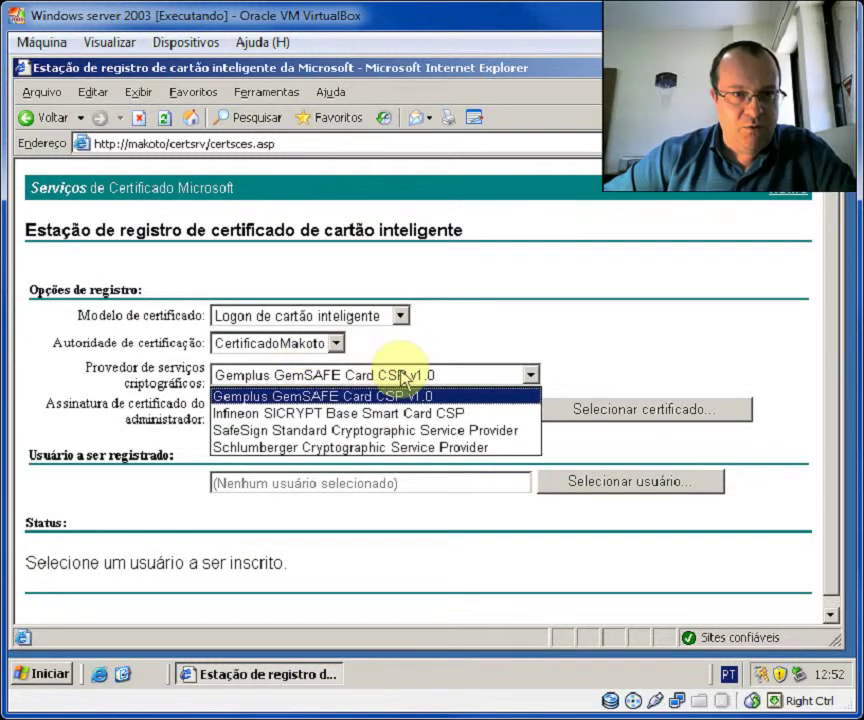
click(410, 432)
click(601, 413)
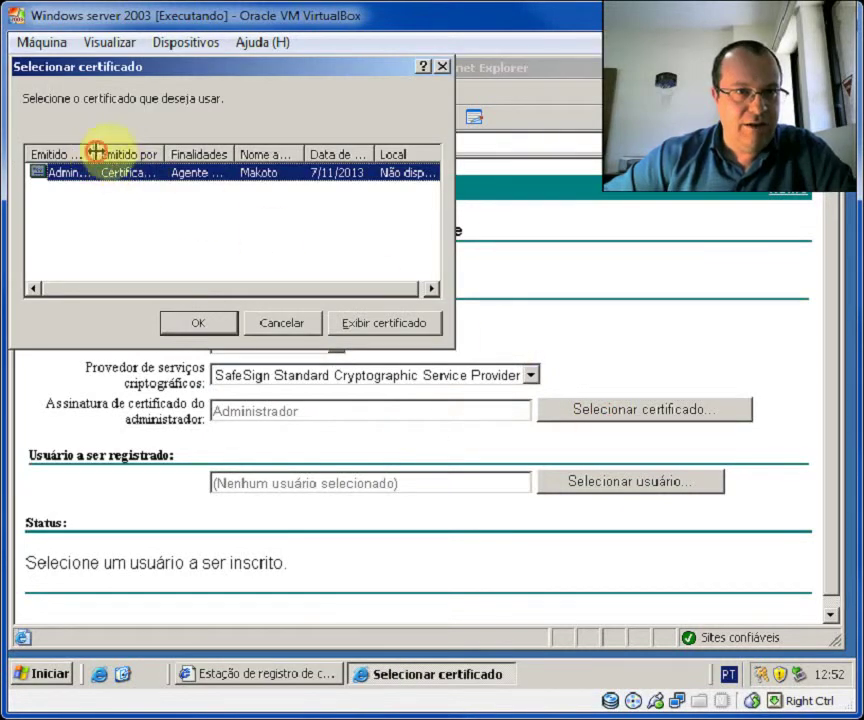
drag(95, 154, 163, 154)
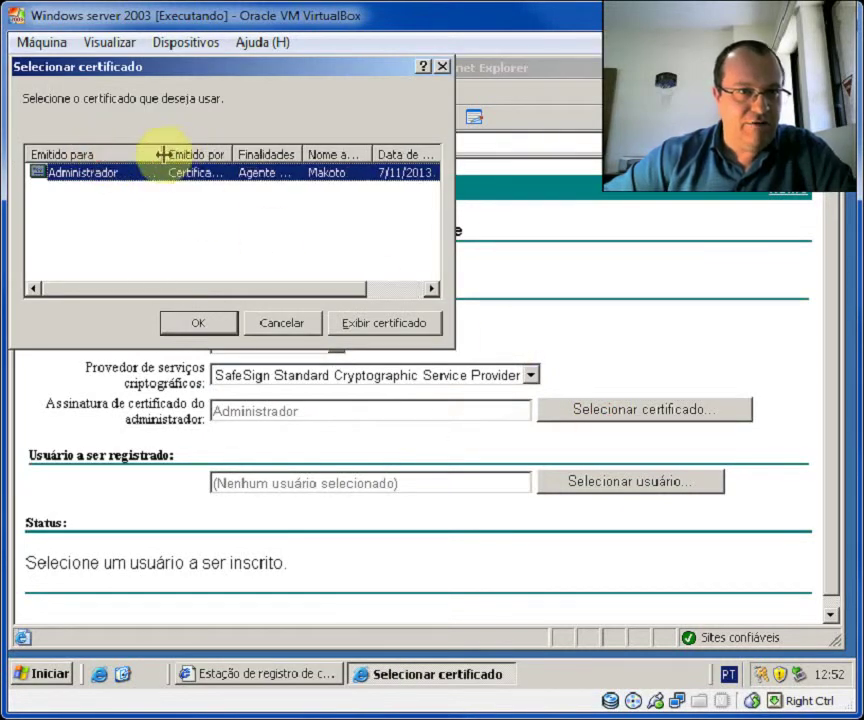
click(203, 324)
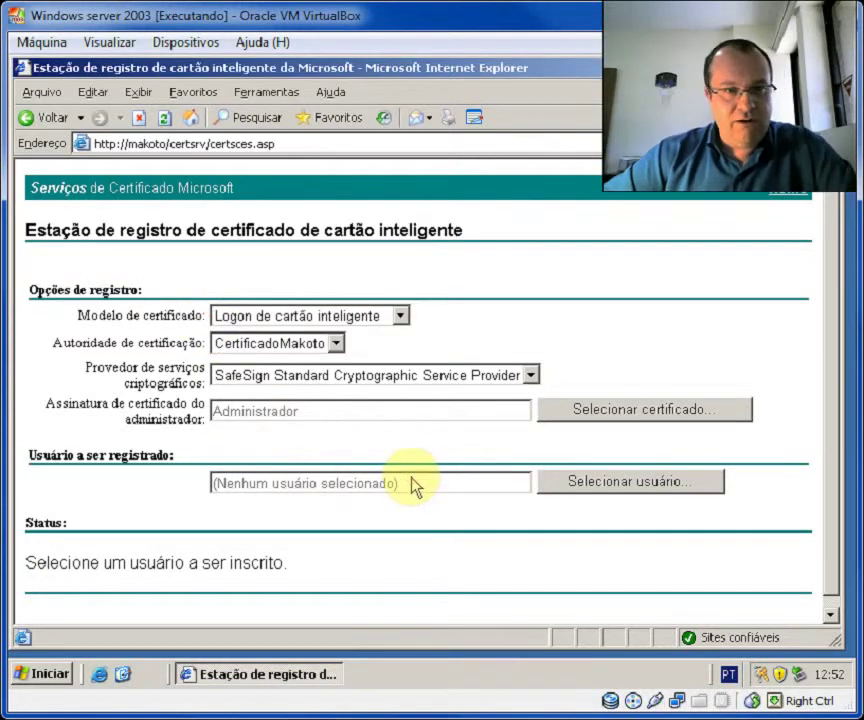
Find the personal domain account with the search text "da", select it as the user to enroll, and close the browser without registering
click(377, 477)
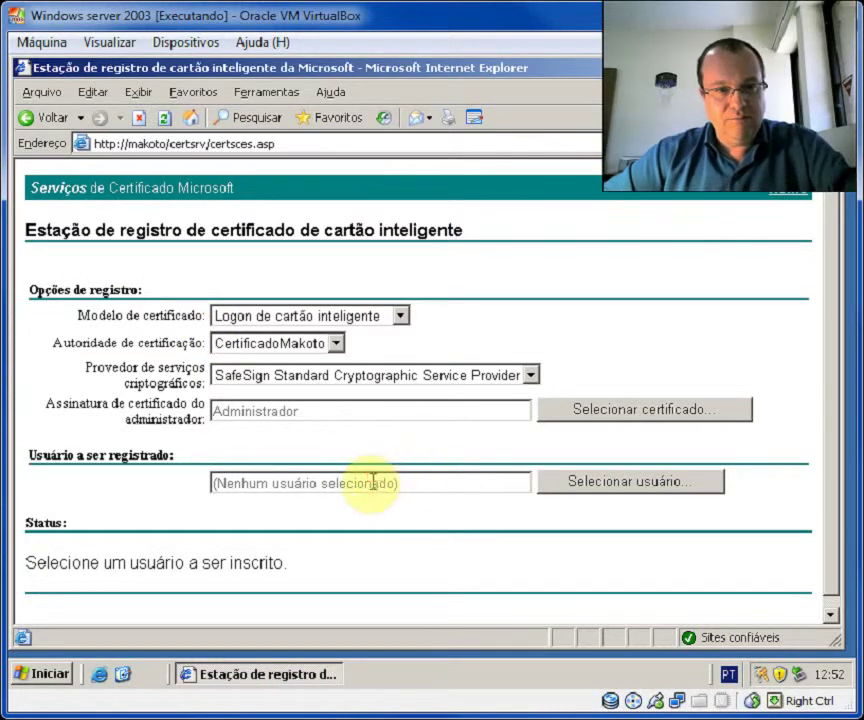
click(642, 484)
click(236, 238)
text(da)
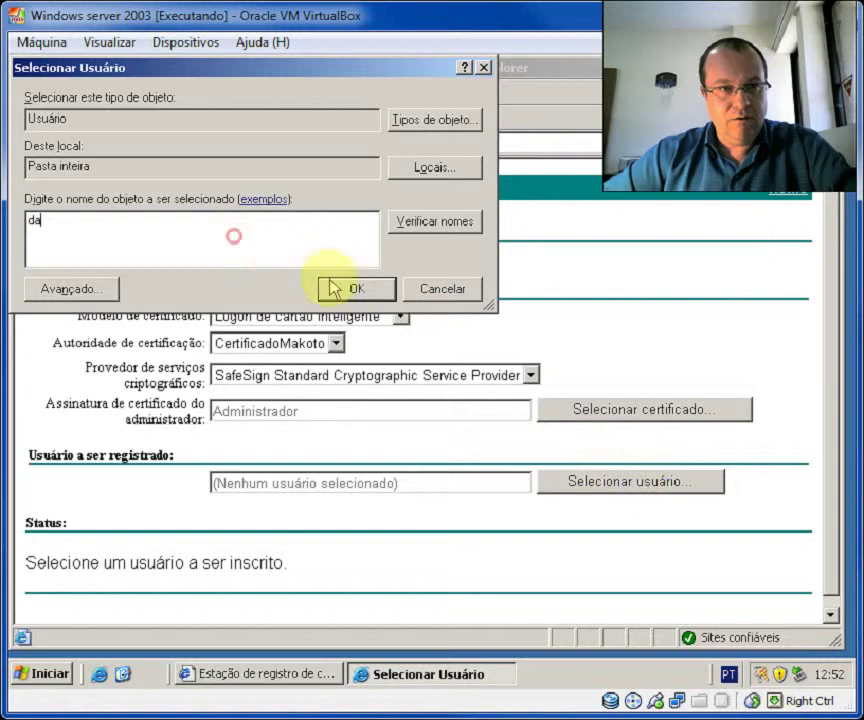
click(427, 220)
click(348, 289)
click(333, 411)
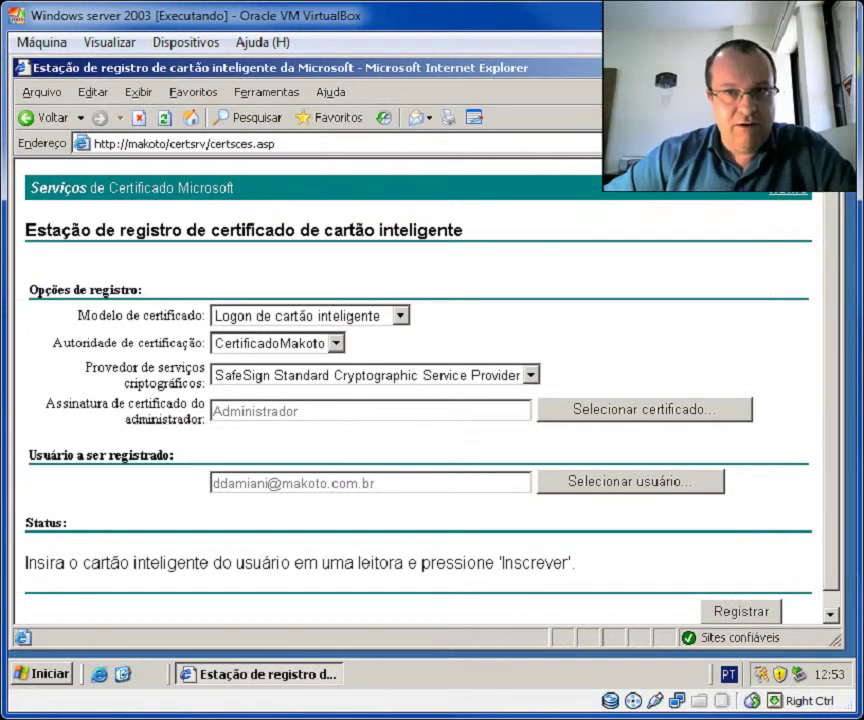
click(846, 67)
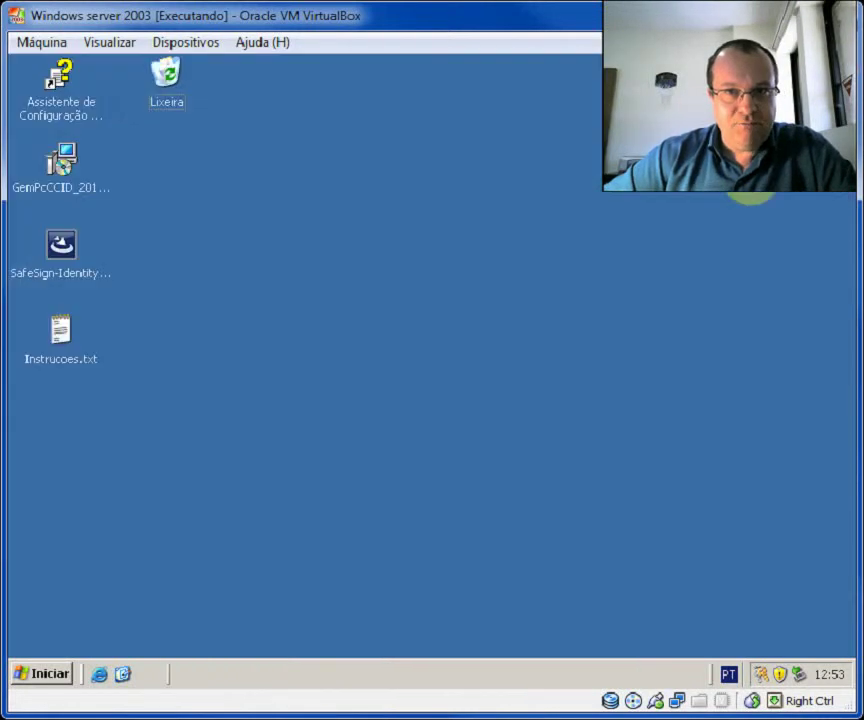
Log off the administrator session and log on to Windows with the smart card by entering its PIN
click(50, 668)
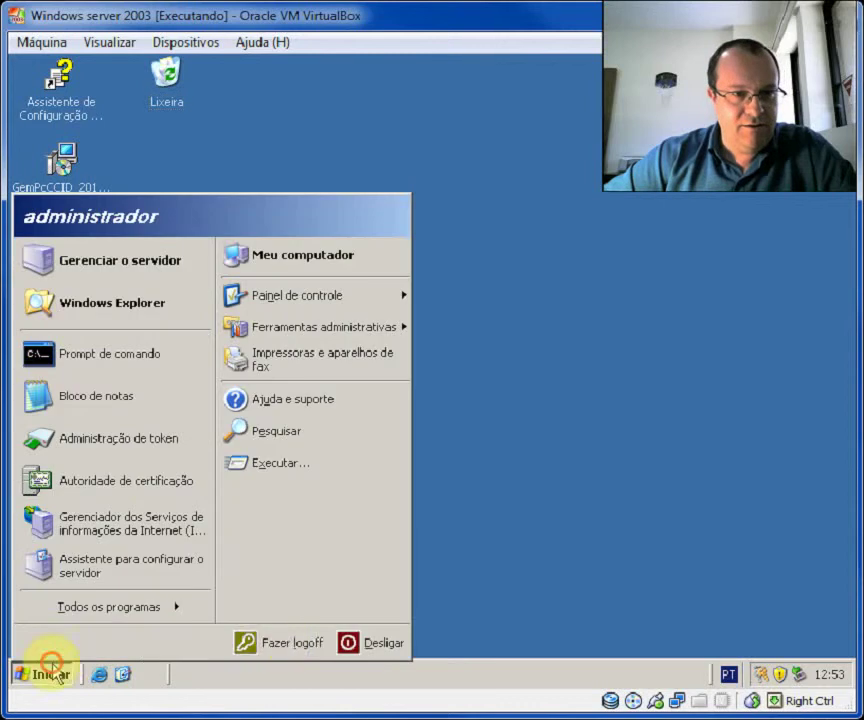
click(299, 645)
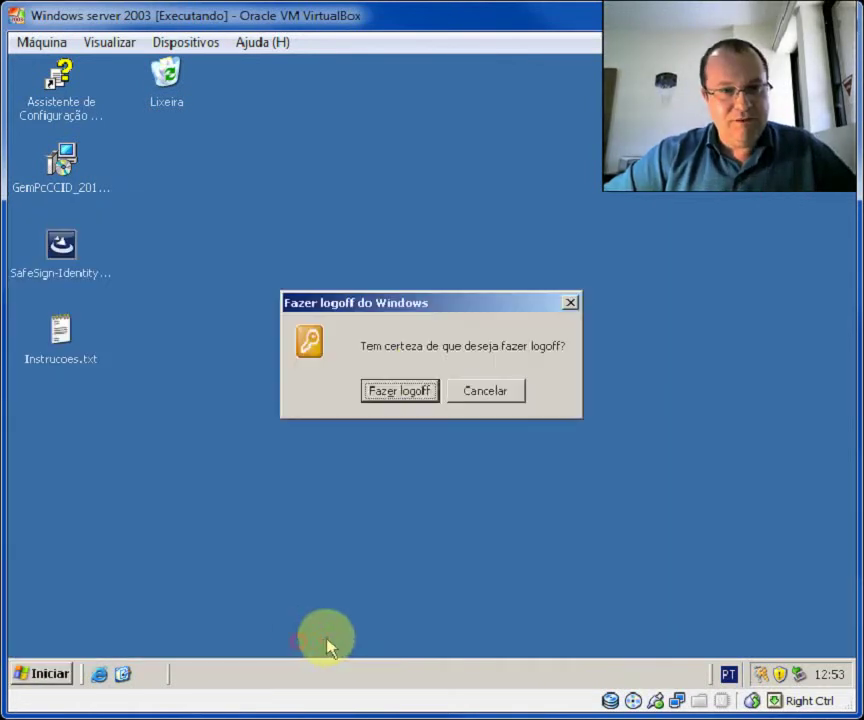
click(402, 391)
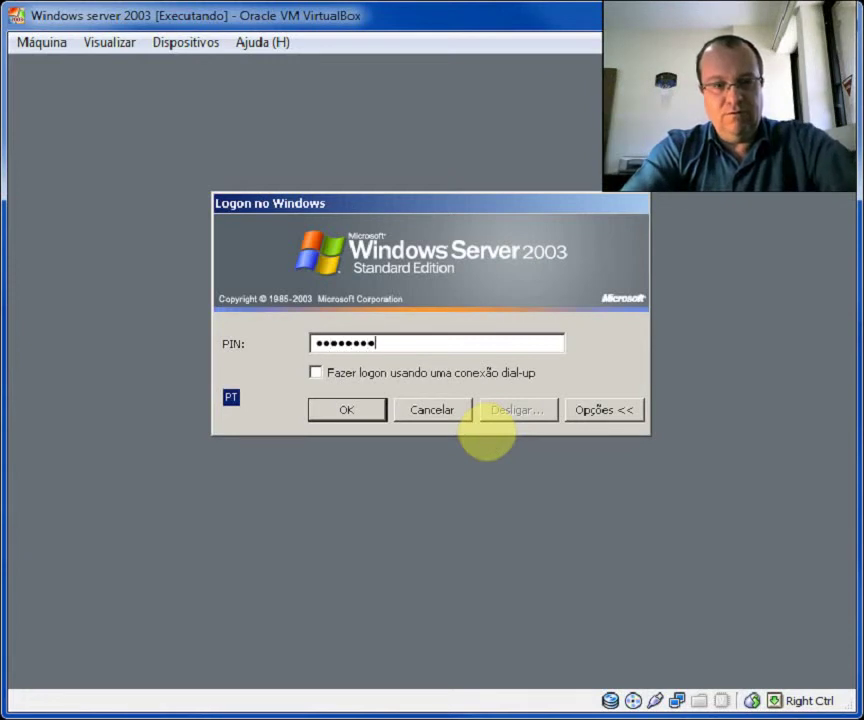
key(Return)
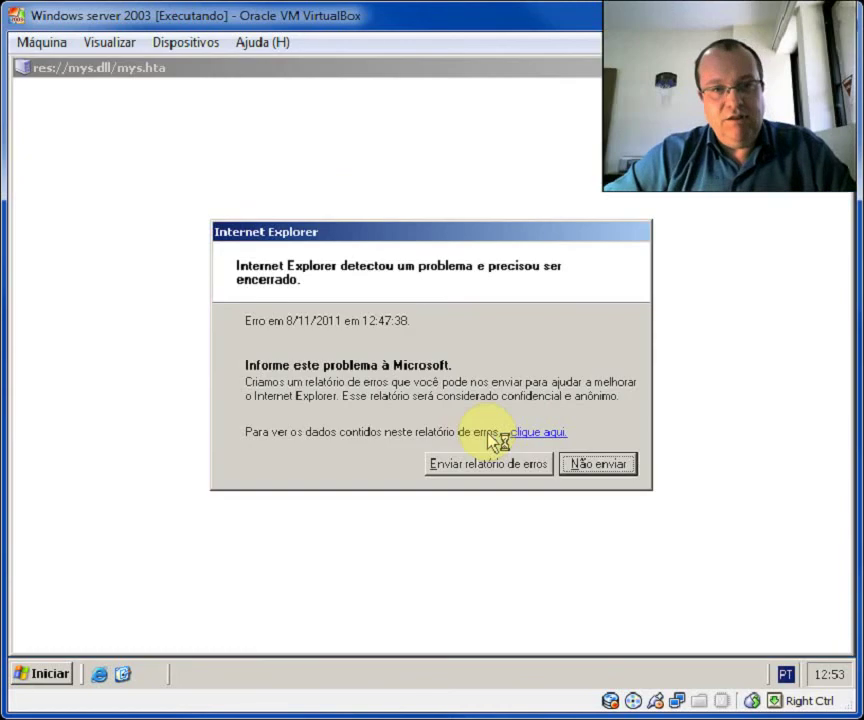
Dismiss the Internet Explorer error report without sending it, close Gerenciar o servidor, and check which account is logged on
click(597, 465)
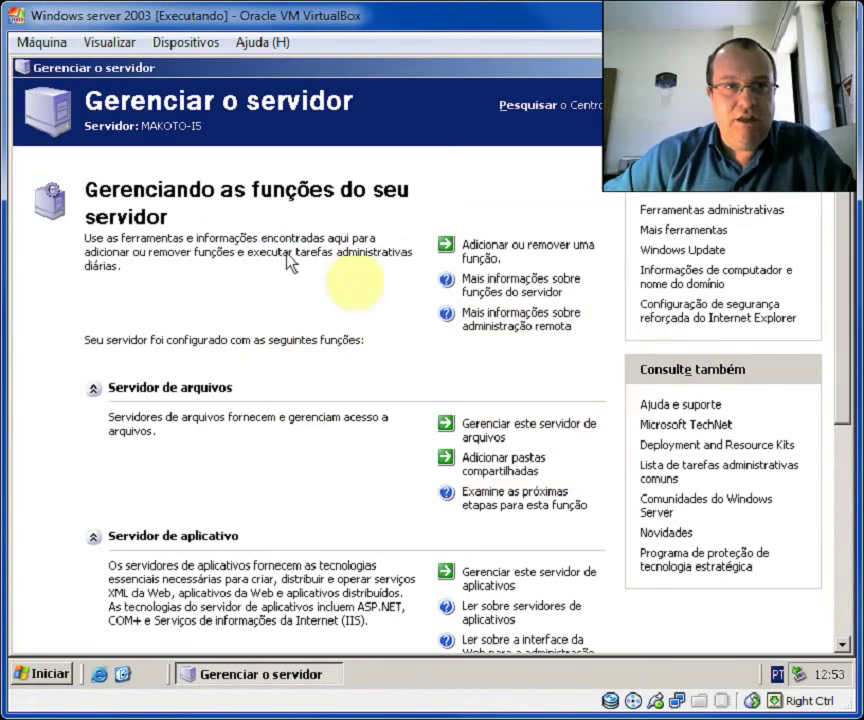
key(alt+F4)
click(52, 675)
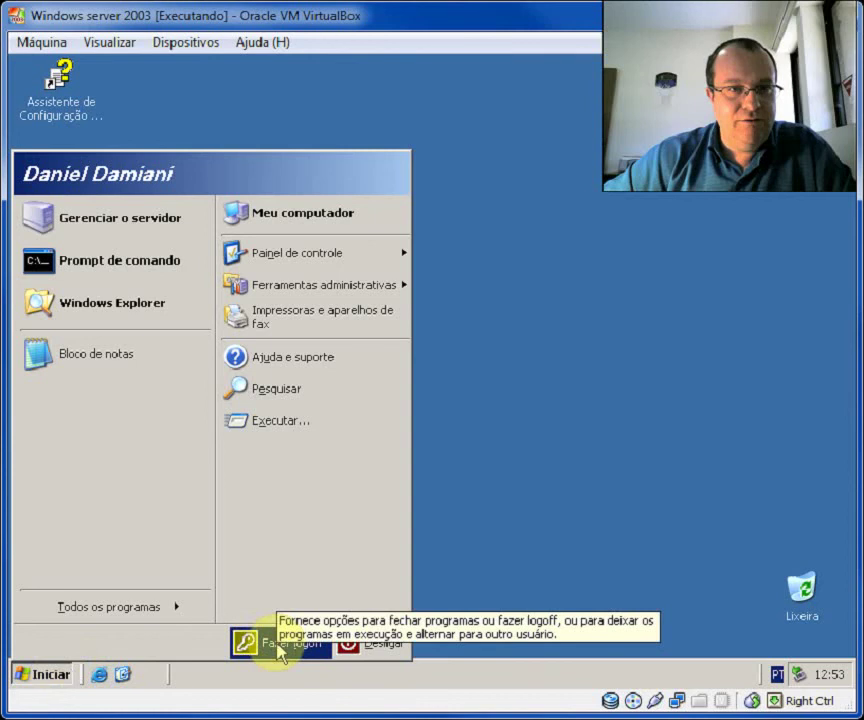
click(571, 396)
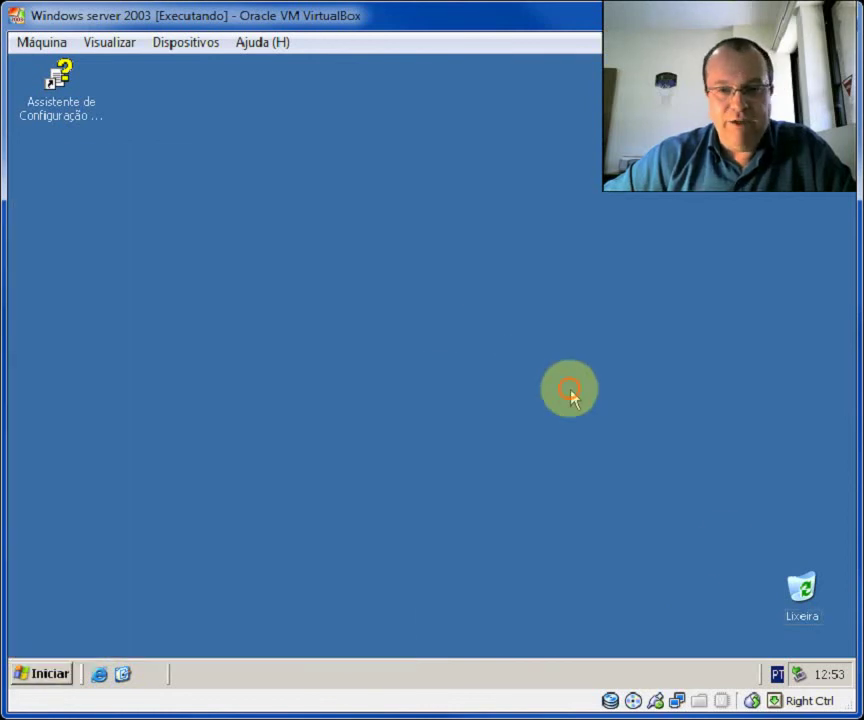